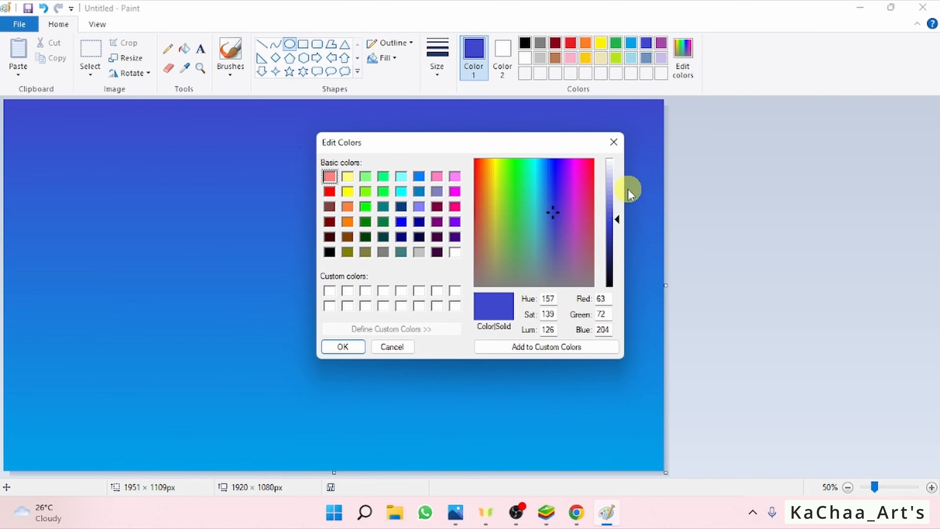
Mix a custom violet-blue of RGB 113, 120, 217 and assign it to both Color 1 and Color 2.
left_click(613, 204)
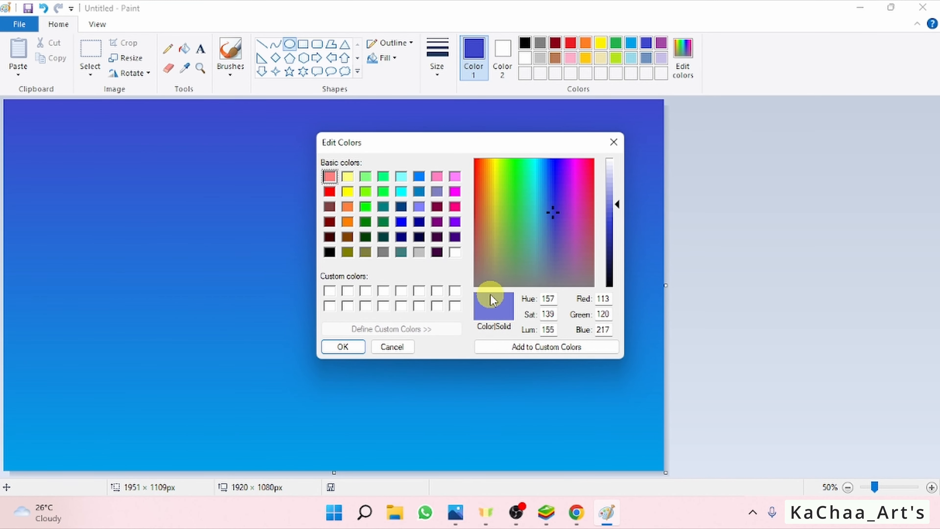
left_click(363, 350)
left_click(504, 56)
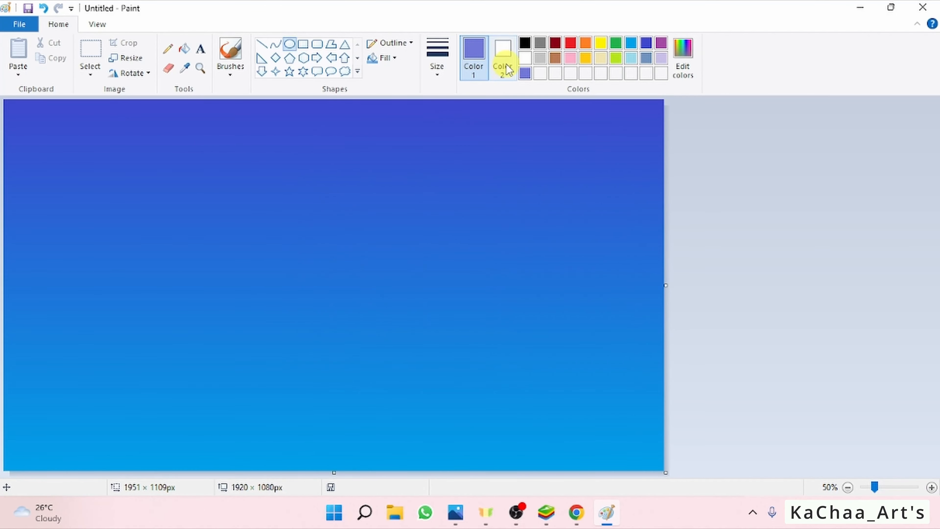
left_click(525, 74)
left_click_drag(263, 143, 537, 417)
left_click_drag(460, 308, 377, 296)
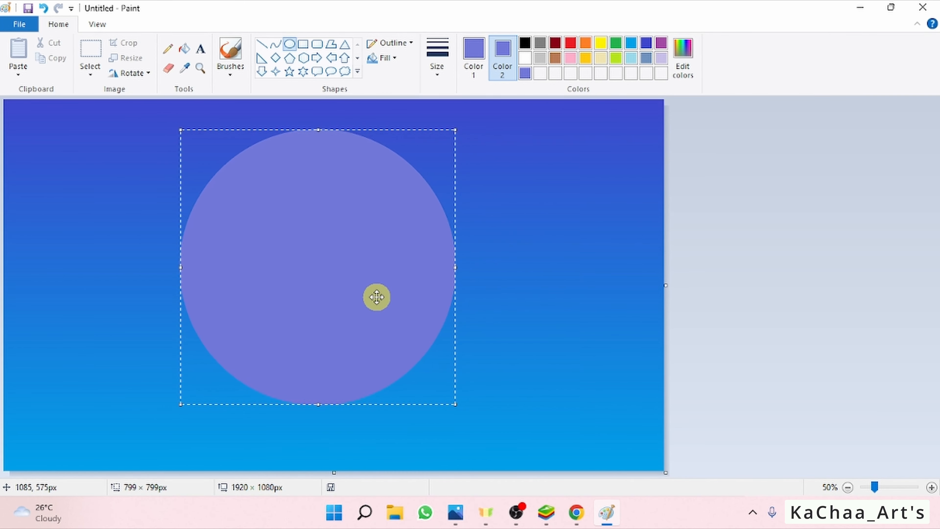
left_click(42, 7)
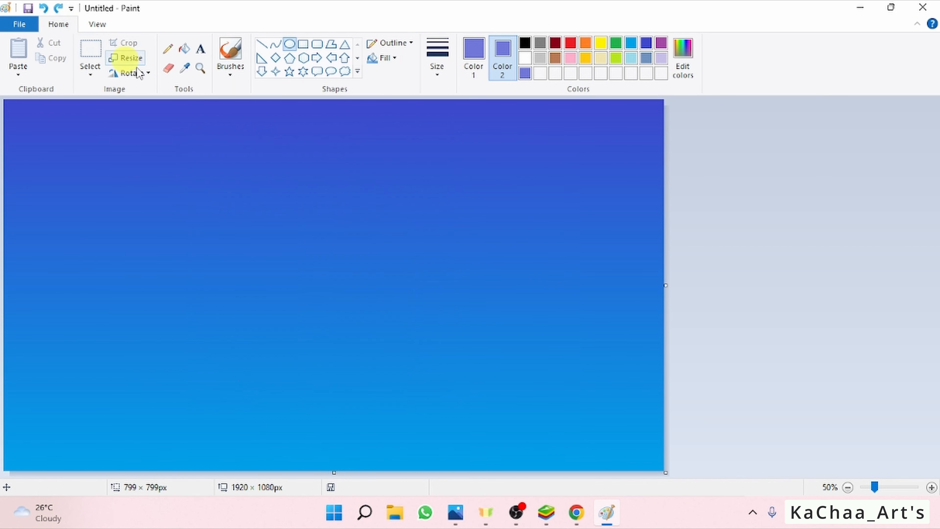
Draw a solid circle about 959 px wide and place it left of the canvas centre.
left_click_drag(193, 120, 681, 450)
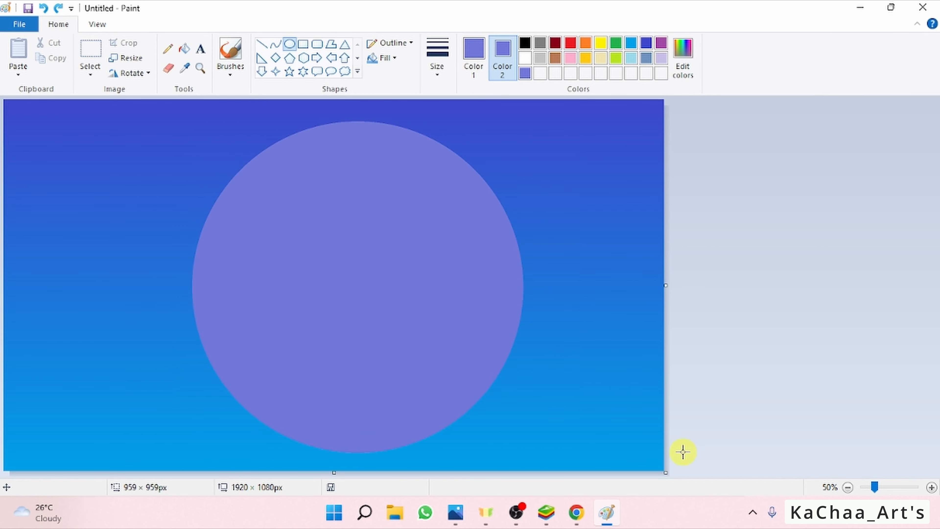
left_click_drag(403, 352, 321, 345)
left_click(496, 286)
Sample the mid-blue of the background just beside the circle and fill the circle with it.
left_click(185, 68)
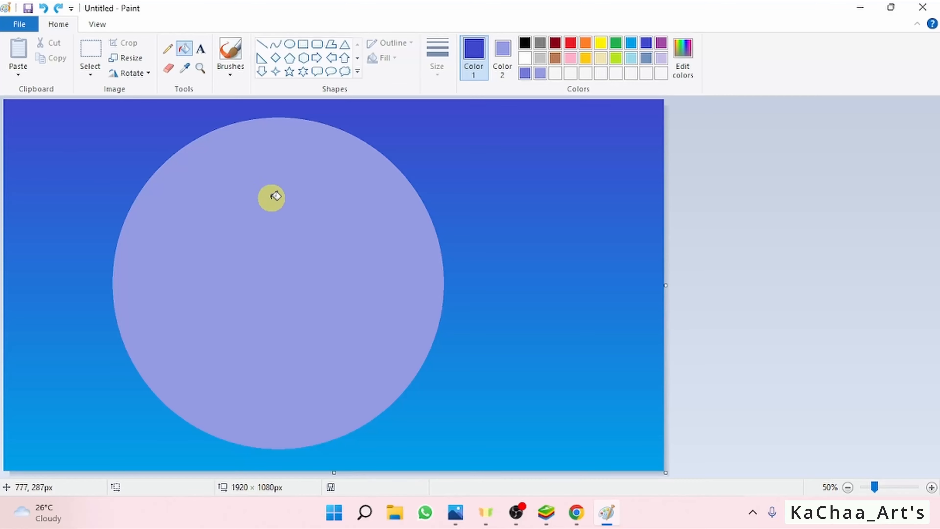
left_click(184, 68)
left_click(97, 269)
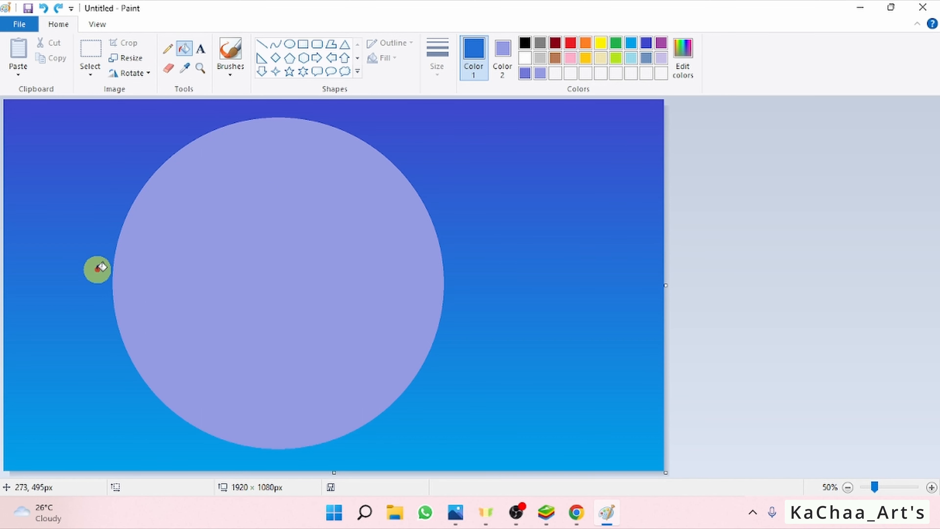
left_click(203, 258)
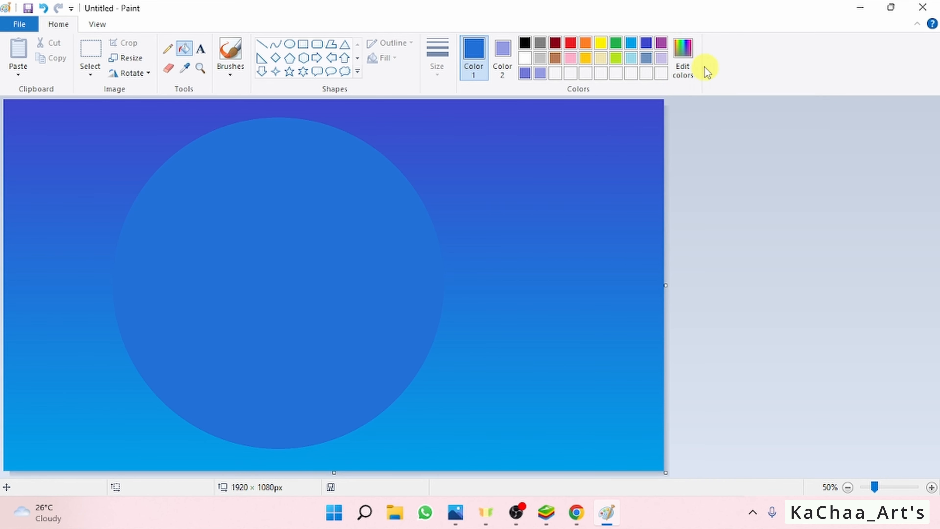
Mix a light blue of RGB 129, 174, 235 and use it to outline a concentric circle about 919 px wide inside the first.
left_click(686, 69)
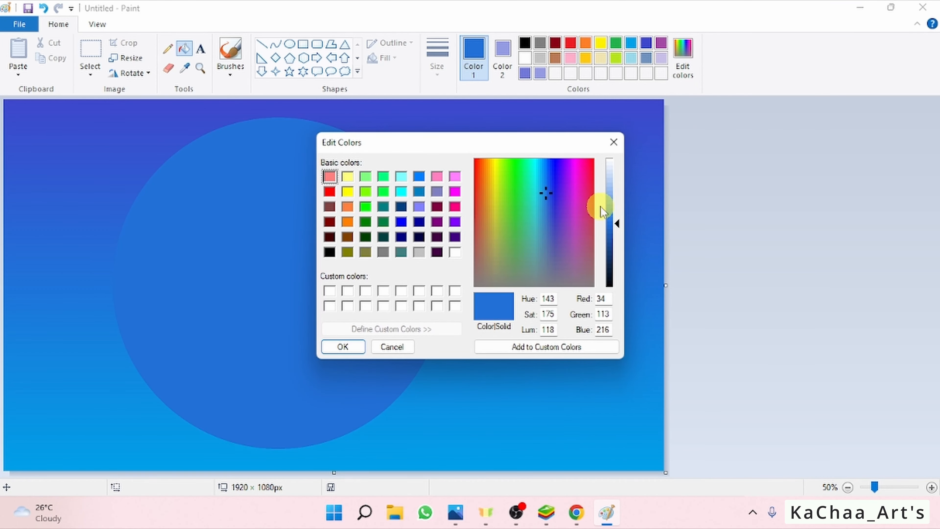
left_click_drag(602, 213, 615, 207)
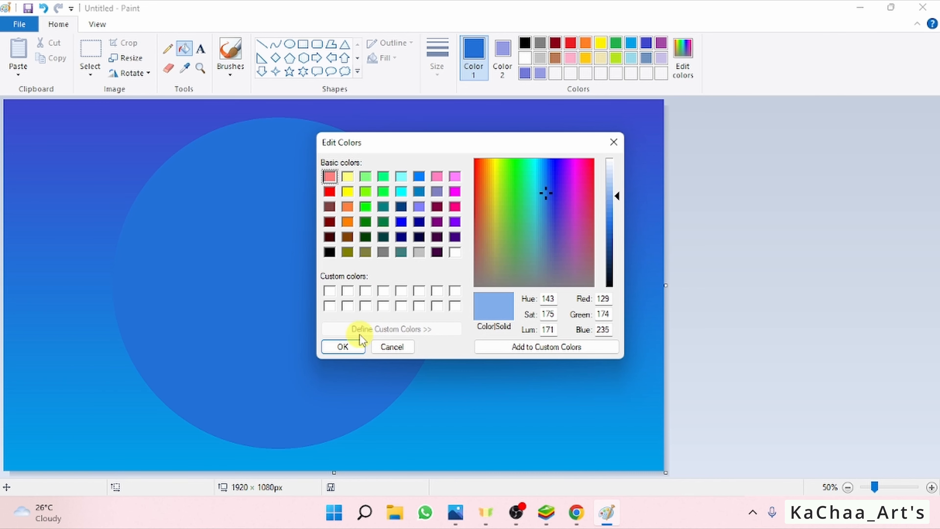
left_click(342, 346)
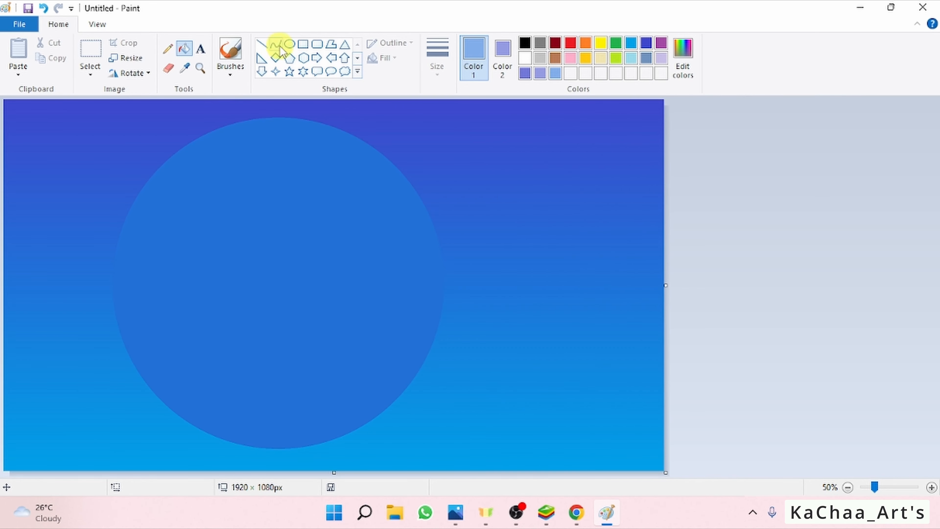
left_click(289, 43)
left_click_drag(180, 155, 496, 471)
left_click_drag(401, 345, 340, 313)
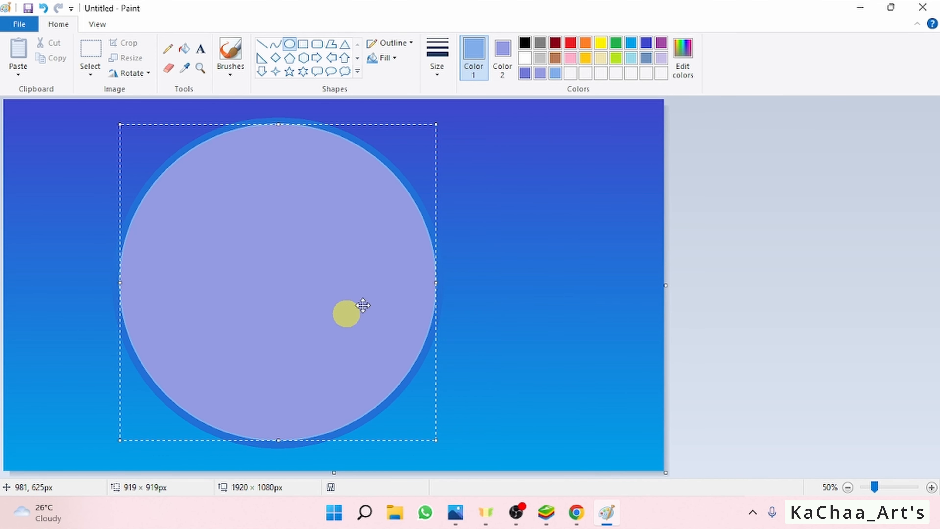
left_click(598, 197)
Mix a light blue of RGB 99, 155, 231 and fill the inner circle and its thin outline with it.
left_click(684, 53)
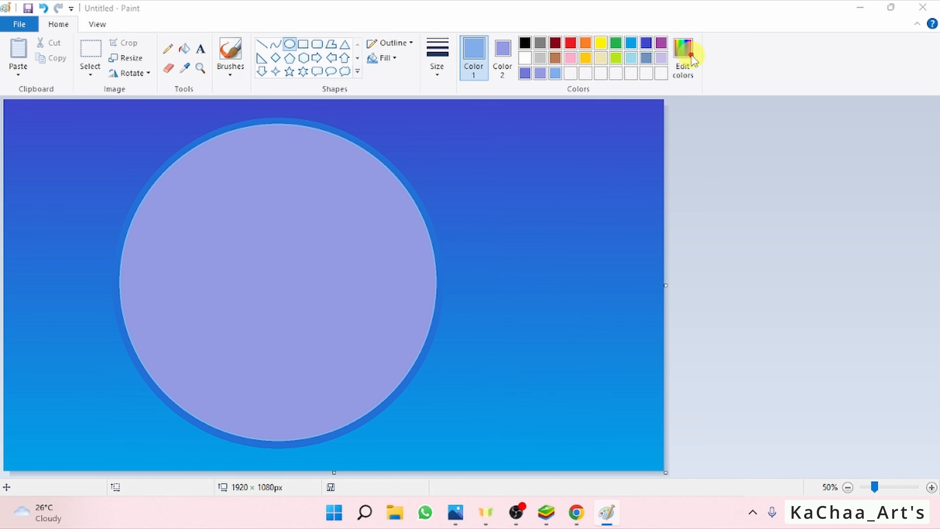
left_click(609, 204)
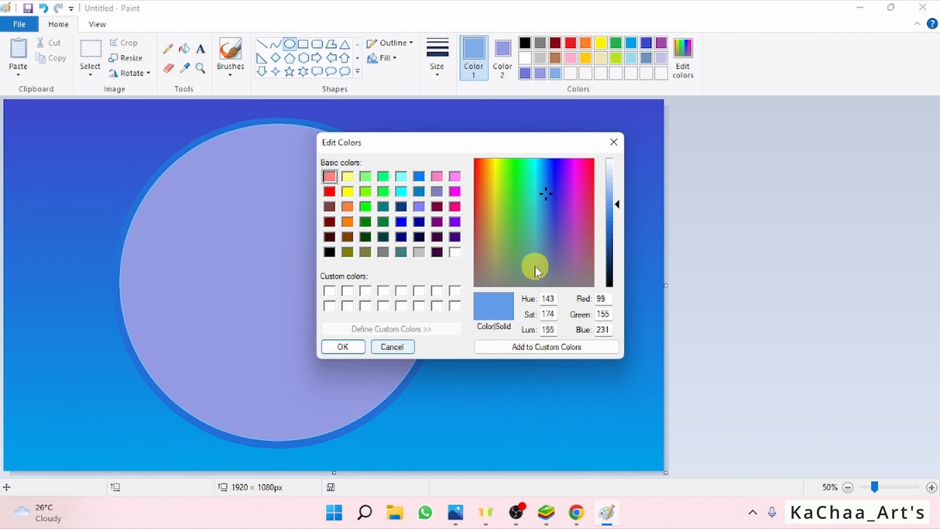
left_click(343, 347)
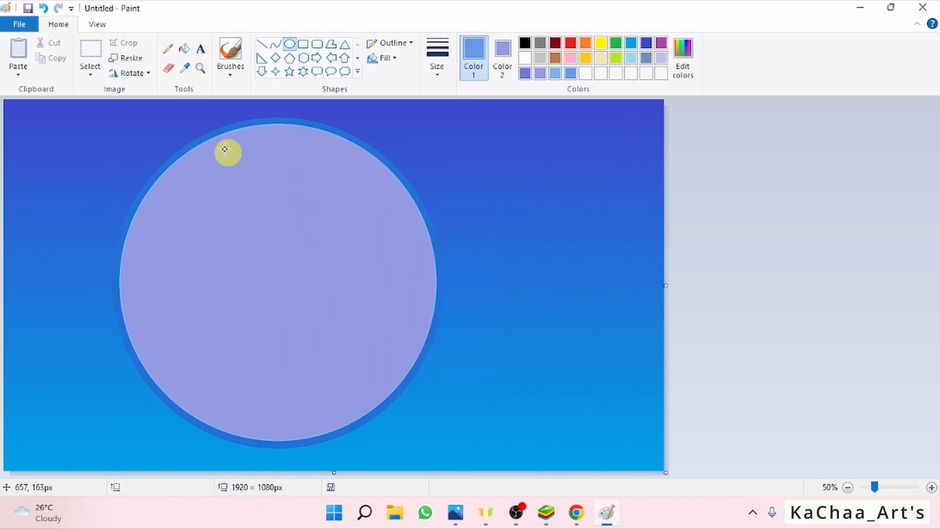
left_click(185, 48)
left_click(281, 204)
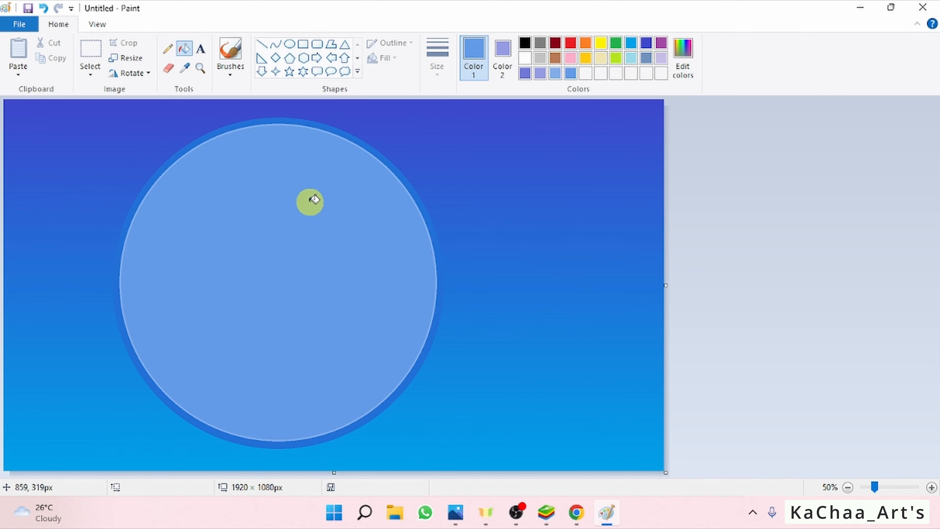
left_click(505, 51)
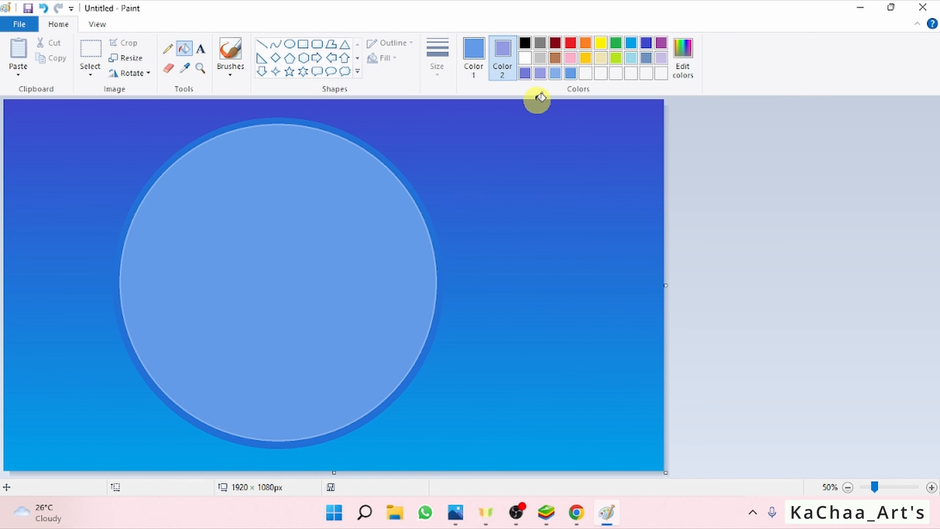
left_click(314, 127)
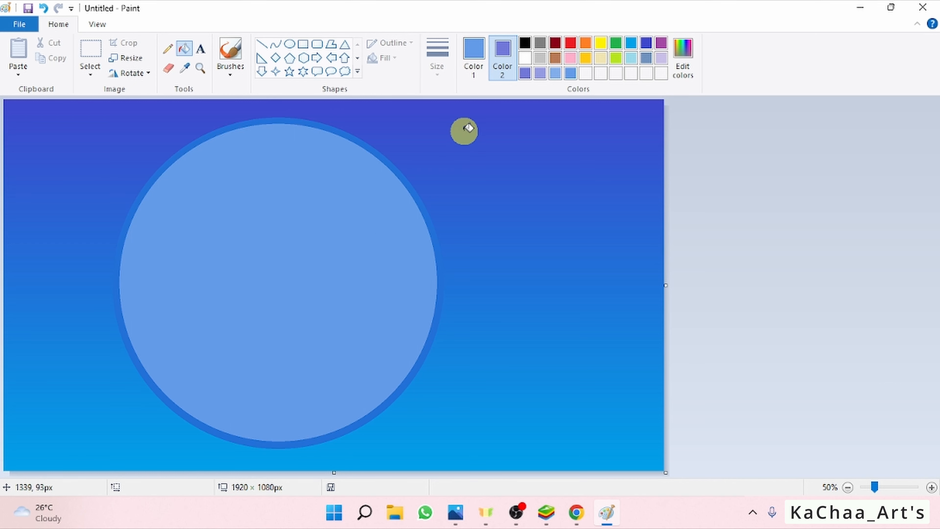
Set both colors to white and draw a slightly smaller solid circle centred inside the light blue one.
left_click(478, 52)
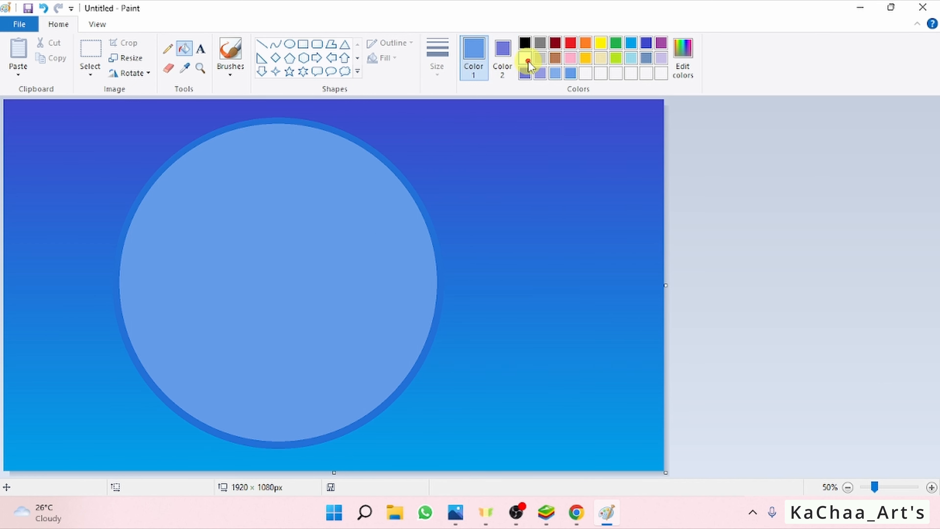
left_click(525, 57)
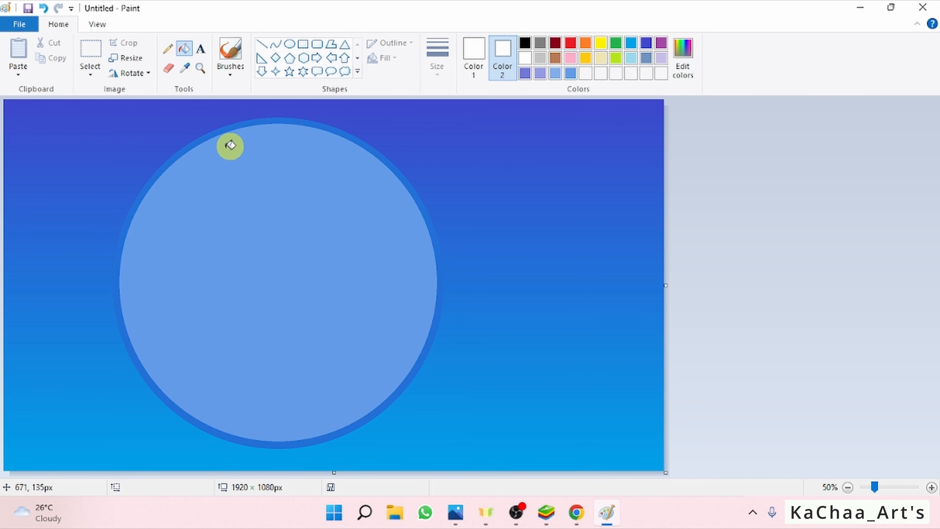
left_click(290, 44)
left_click_drag(182, 150, 479, 449)
left_click_drag(357, 304, 300, 284)
left_click(519, 327)
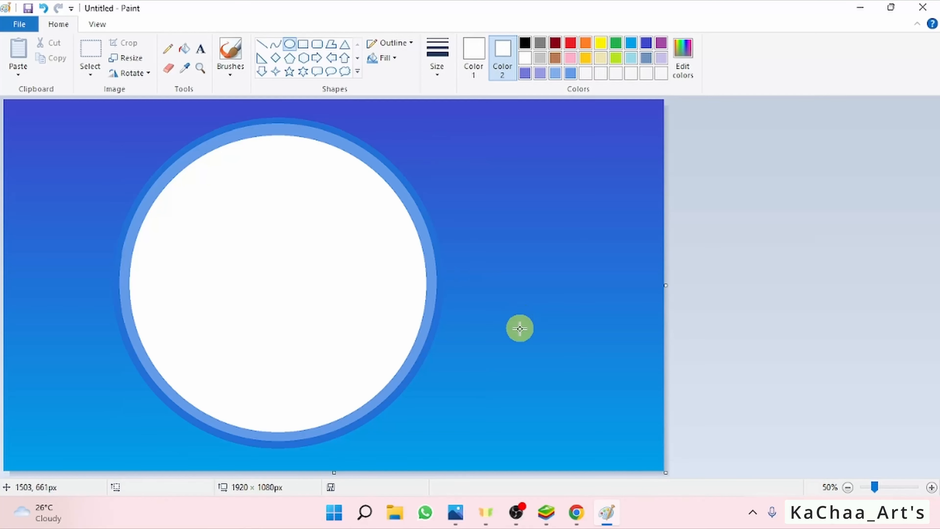
Airbrush a speckled glow around the moon's dark blue outer ring, using the light blue sampled from the inner ring.
left_click(230, 73)
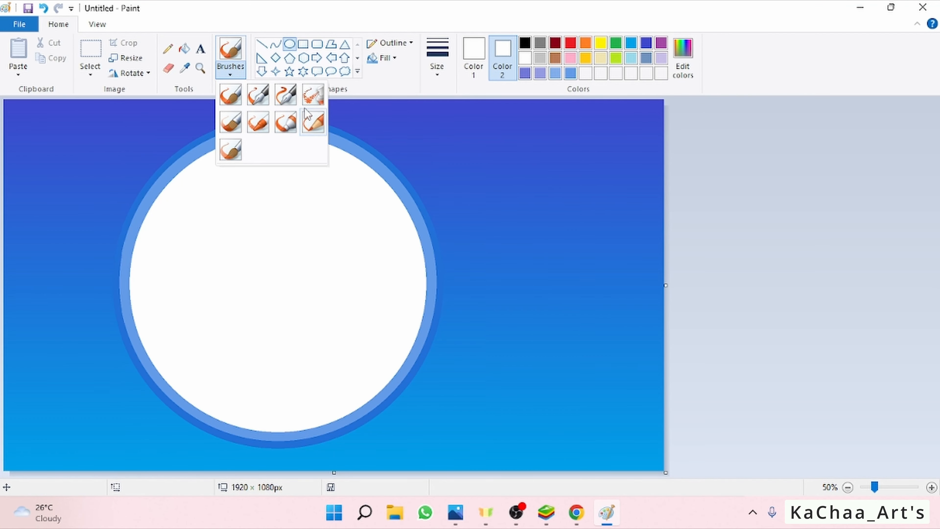
left_click(318, 97)
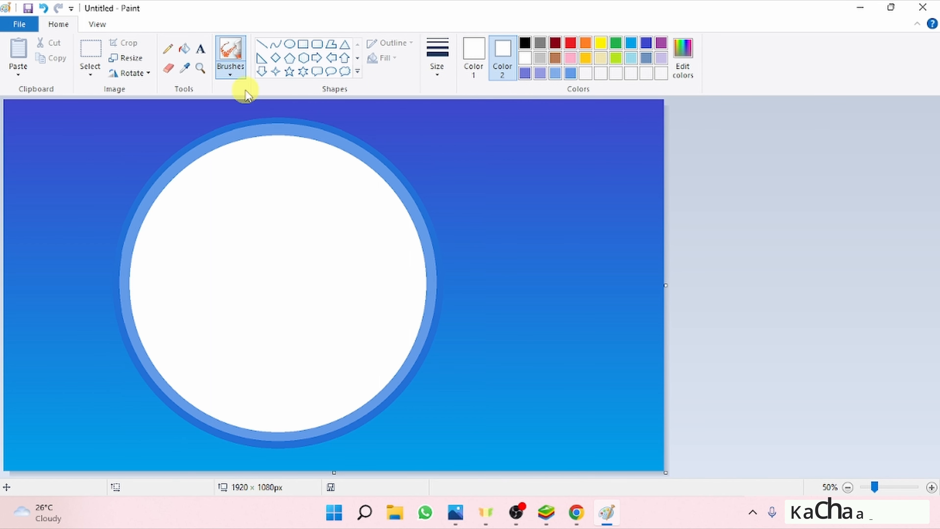
left_click(184, 68)
left_click(235, 136)
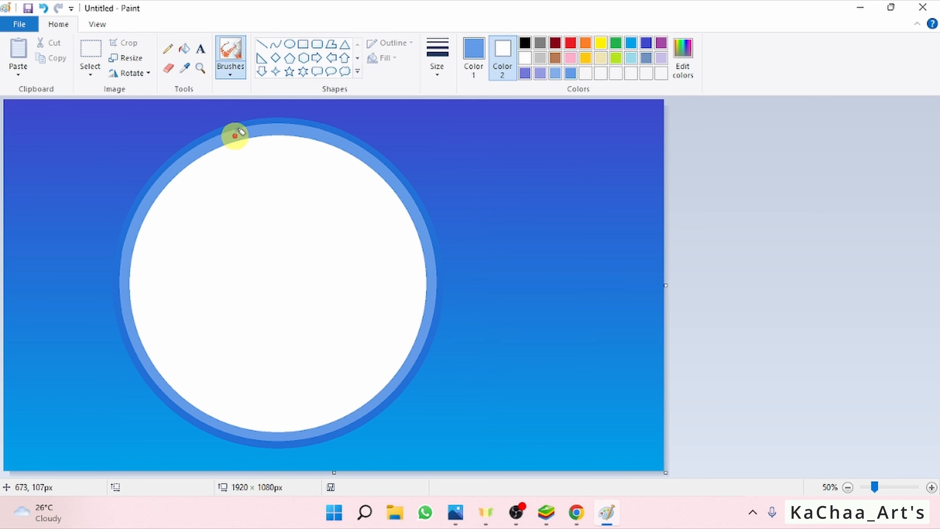
left_click_drag(353, 143, 393, 173)
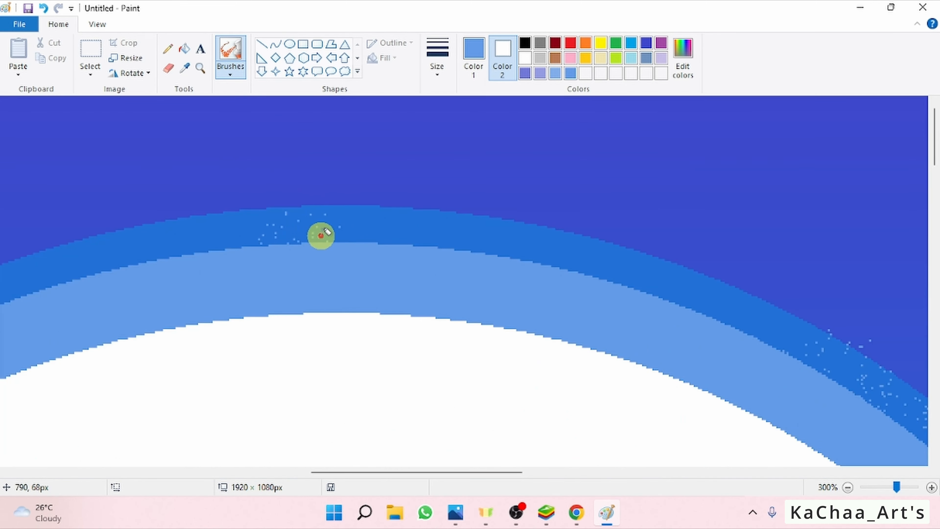
mouse_move(321, 235)
left_mouse_down()
mouse_move(379, 249)
mouse_move(430, 238)
mouse_move(520, 242)
mouse_move(681, 293)
mouse_move(694, 285)
mouse_move(733, 310)
mouse_move(798, 324)
mouse_move(831, 364)
left_mouse_up()
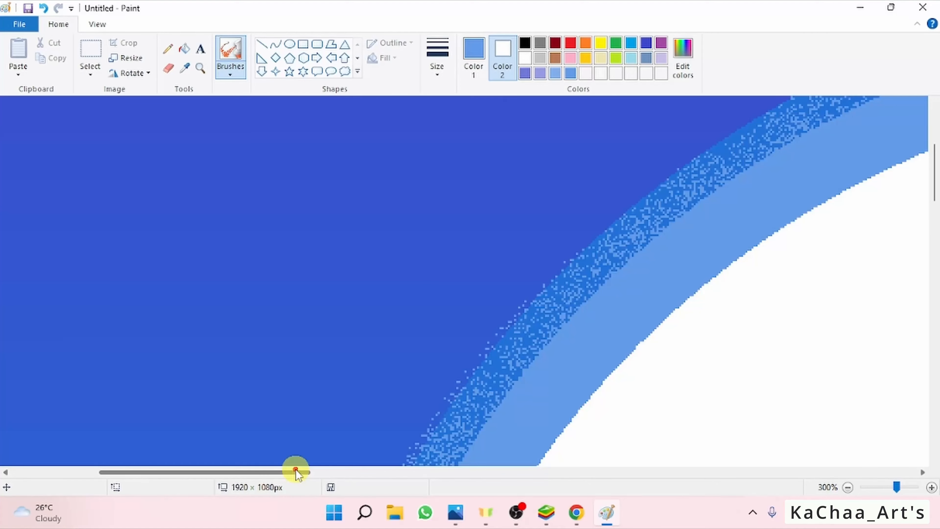
left_click_drag(294, 471, 411, 474)
scroll(429, 399, "up", 3)
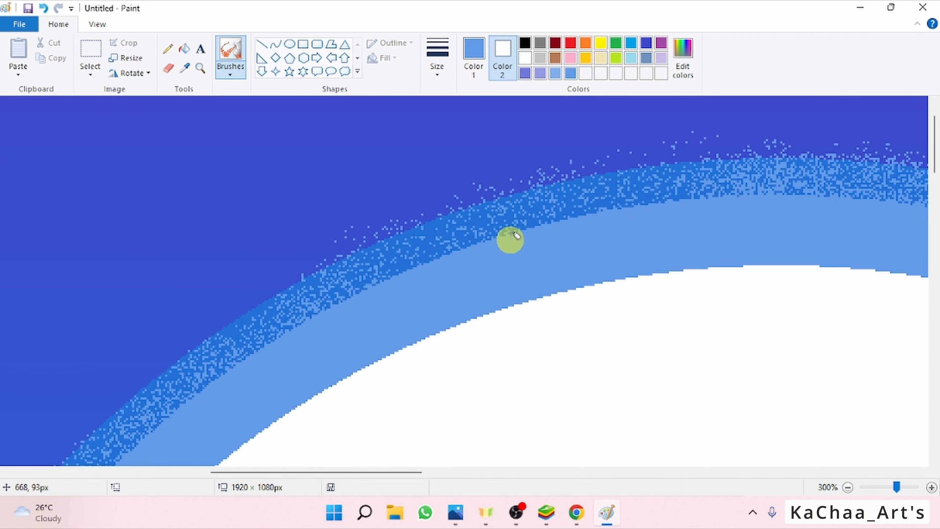
scroll(510, 239, "down", 5)
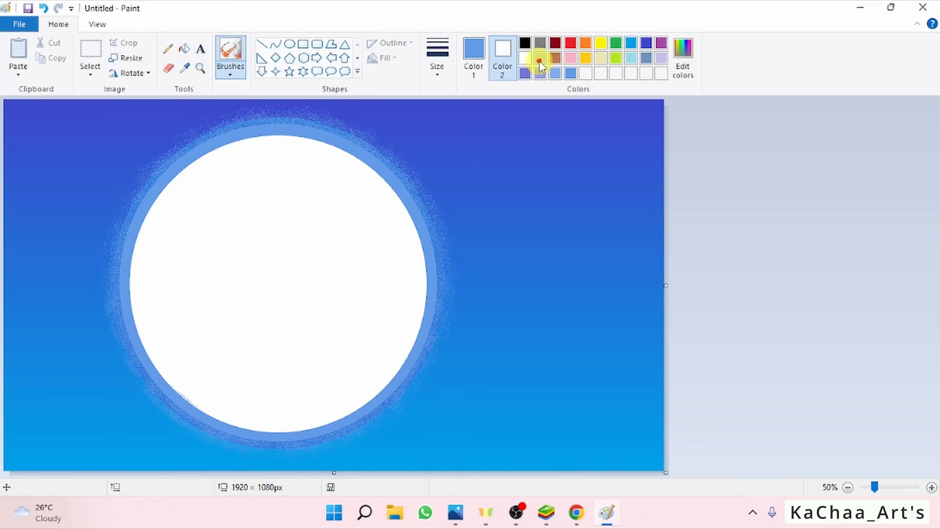
Airbrush light gray crater patches across the white moon disc, with touches of lavender and white.
left_click(540, 59)
left_click(475, 56)
left_click(541, 58)
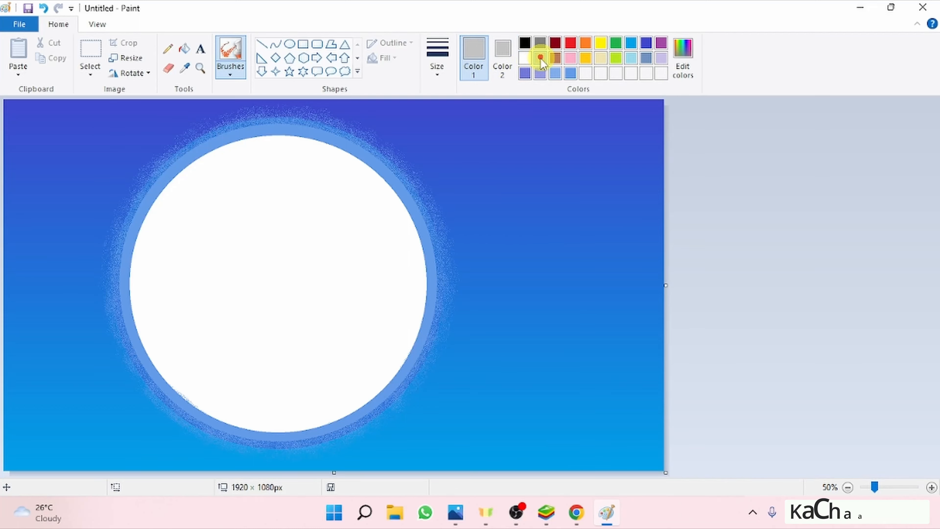
mouse_move(259, 178)
left_mouse_down()
mouse_move(277, 198)
mouse_move(307, 173)
mouse_move(268, 190)
mouse_move(297, 182)
mouse_move(290, 188)
mouse_move(257, 183)
mouse_move(266, 180)
mouse_move(294, 201)
mouse_move(237, 168)
mouse_move(204, 242)
mouse_move(228, 229)
left_mouse_up()
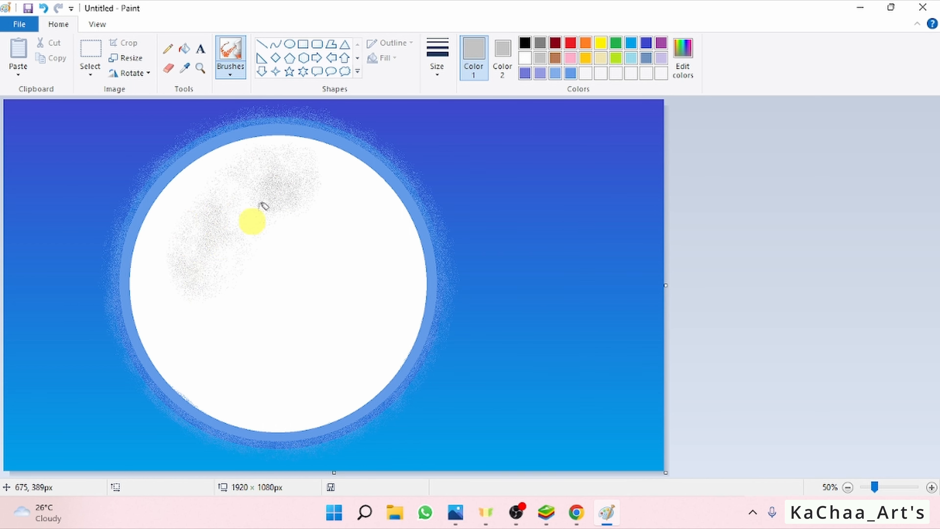
mouse_move(269, 316)
left_mouse_down()
mouse_move(219, 346)
mouse_move(243, 388)
mouse_move(248, 377)
mouse_move(210, 361)
mouse_move(170, 303)
mouse_move(245, 331)
mouse_move(236, 377)
mouse_move(268, 391)
mouse_move(315, 368)
mouse_move(334, 342)
mouse_move(286, 362)
left_mouse_up()
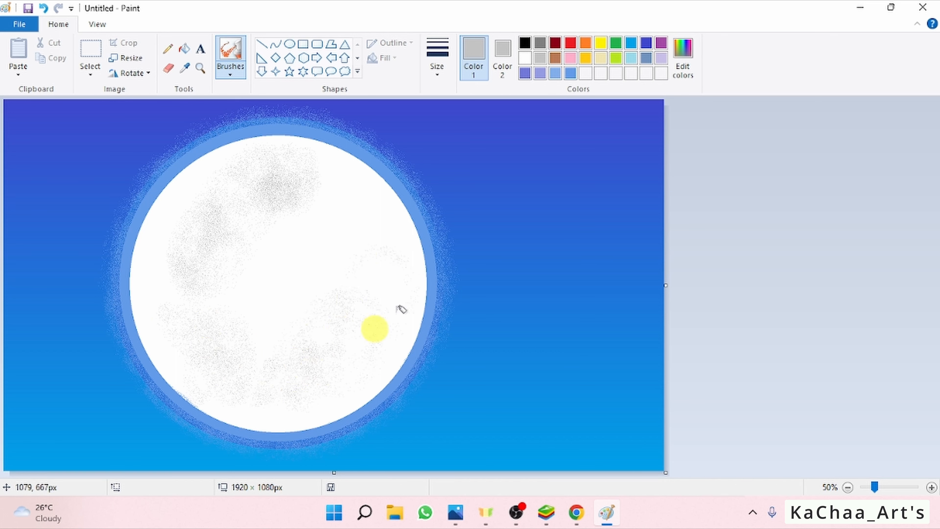
left_click_drag(375, 328, 340, 190)
mouse_move(380, 230)
left_mouse_down()
mouse_move(381, 201)
mouse_move(306, 155)
left_mouse_up()
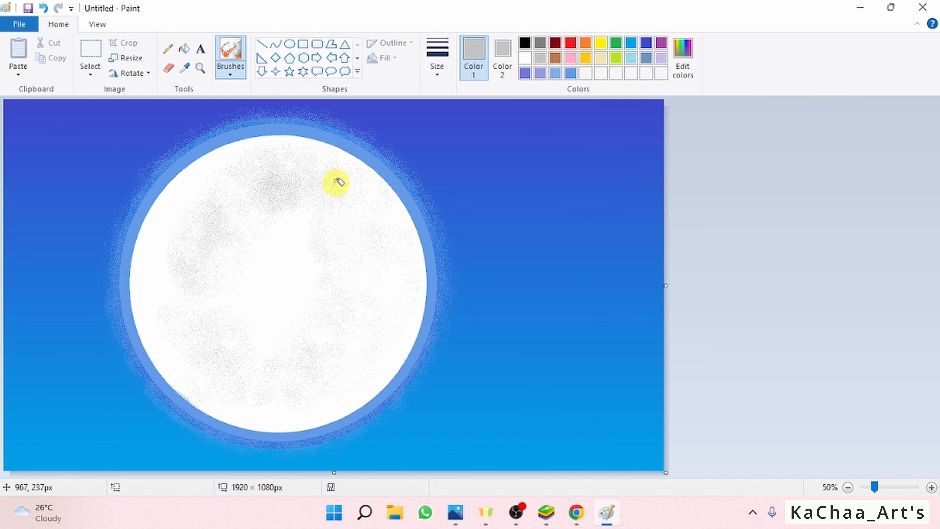
left_click_drag(186, 189, 212, 184)
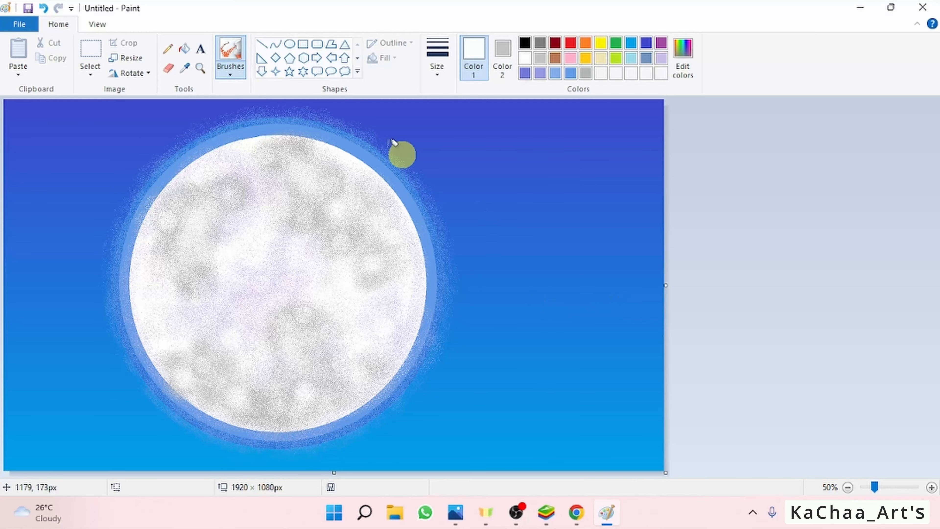
Paint an uneven black strip of ground across the bottom of the canvas with the brush, covering the moon's lower edge.
left_click(229, 66)
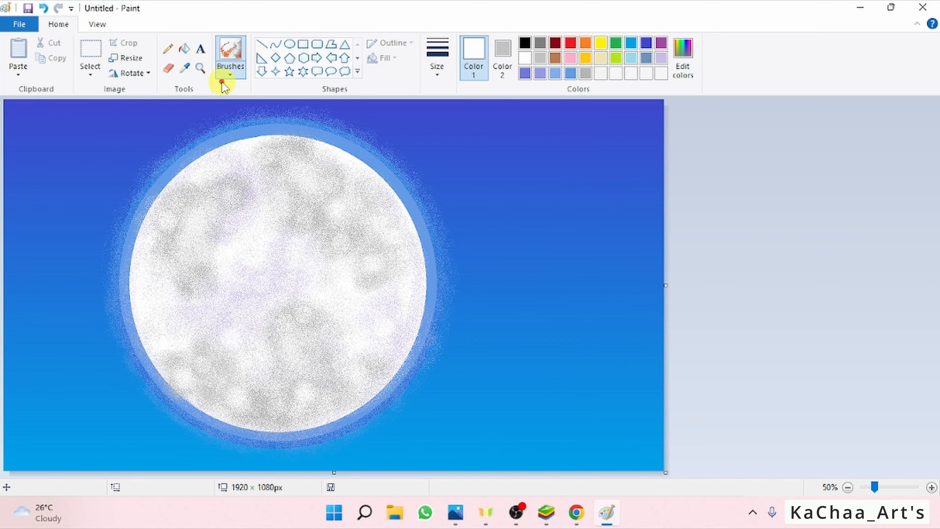
left_click(221, 70)
left_click(230, 96)
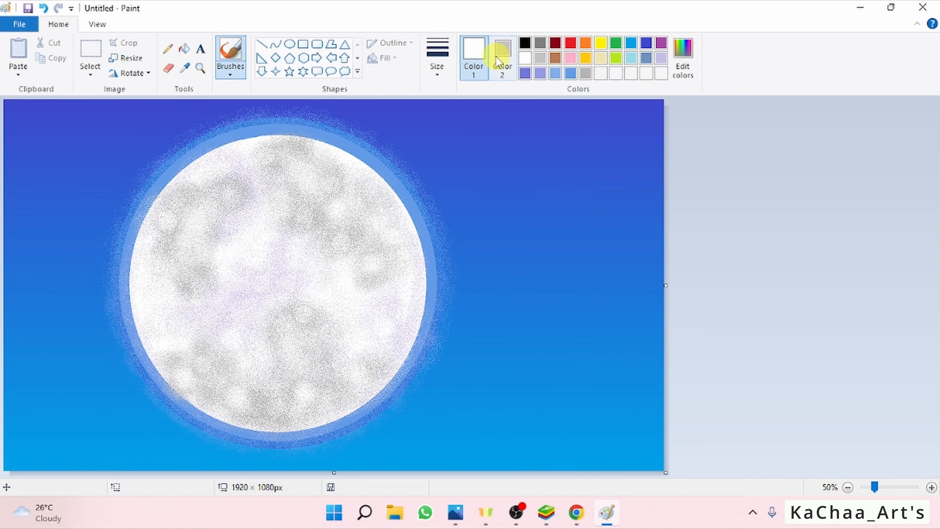
left_click(533, 43)
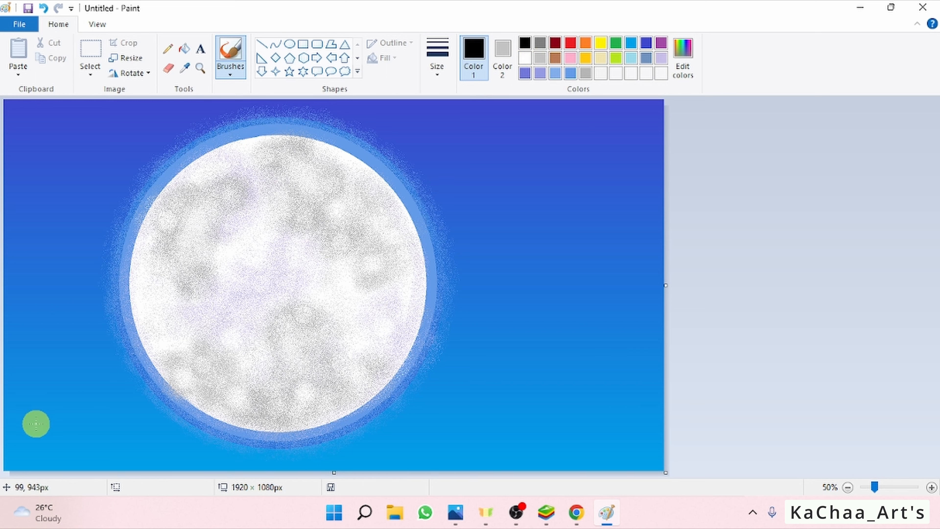
left_click_drag(13, 435, 689, 416)
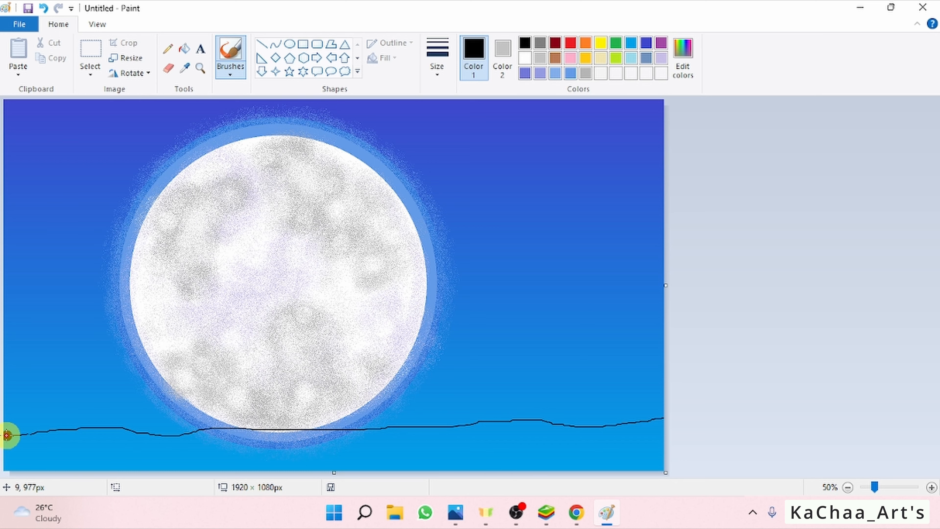
mouse_move(7, 436)
left_mouse_down()
mouse_move(669, 422)
mouse_move(615, 441)
mouse_move(478, 426)
mouse_move(443, 440)
mouse_move(241, 442)
mouse_move(278, 433)
mouse_move(8, 448)
left_mouse_up()
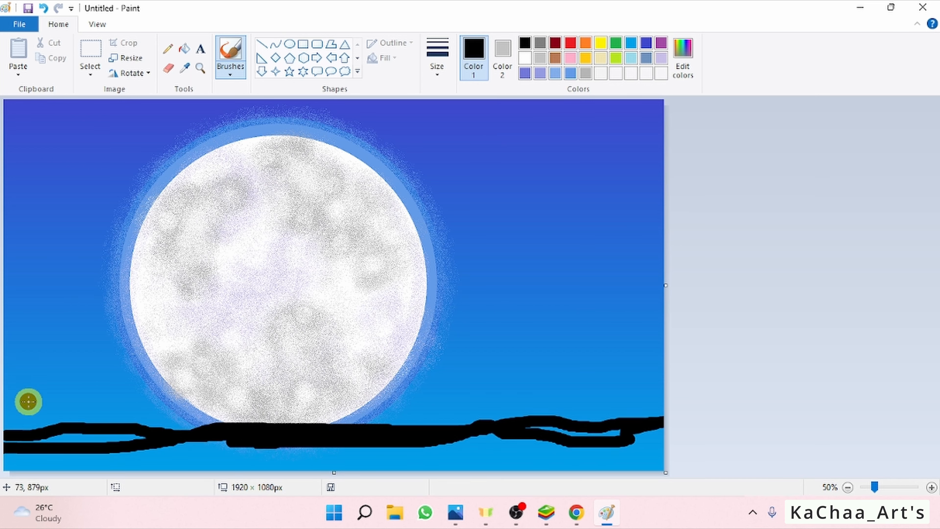
mouse_move(81, 432)
left_mouse_down()
mouse_move(5, 446)
mouse_move(152, 438)
mouse_move(10, 444)
left_mouse_up()
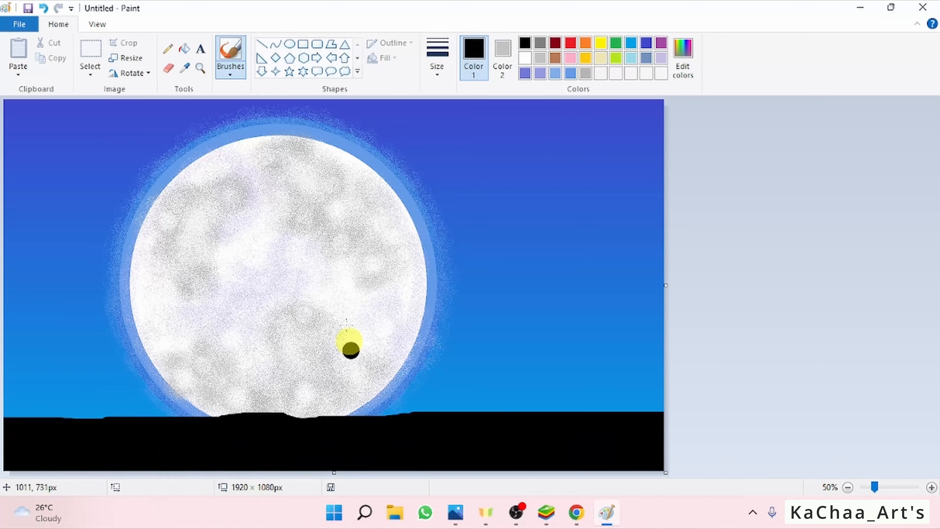
Paint a row of black pine tree silhouettes of varying heights along the ground's upper edge, using the thickest brush size.
left_click(438, 67)
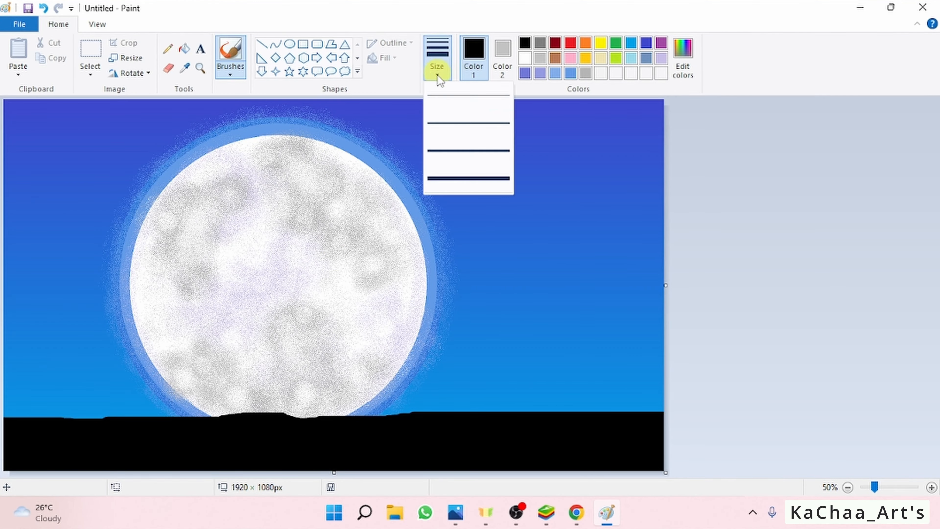
left_click(447, 155)
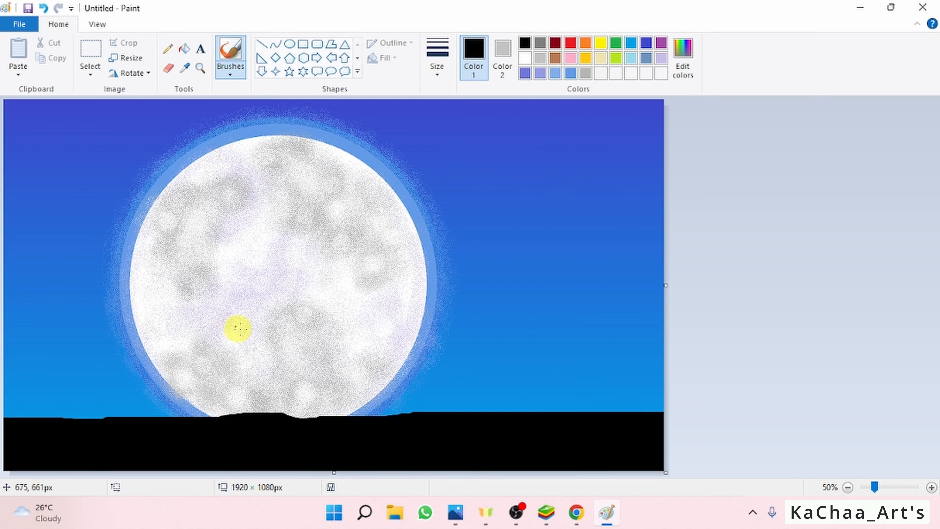
left_click(437, 70)
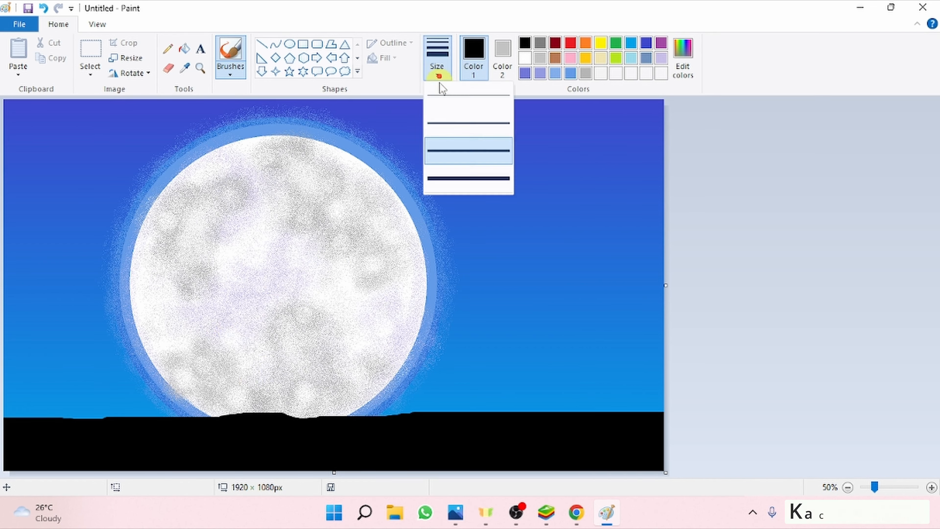
left_click(459, 191)
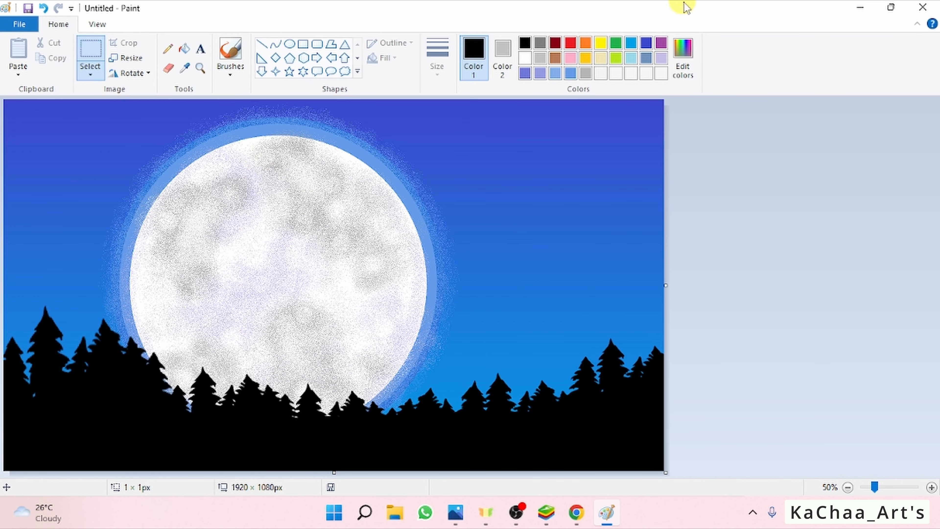
Fill the black trees and ground with a medium blue sampled from the sky, leaving only thin black tree outlines.
left_click(558, 77)
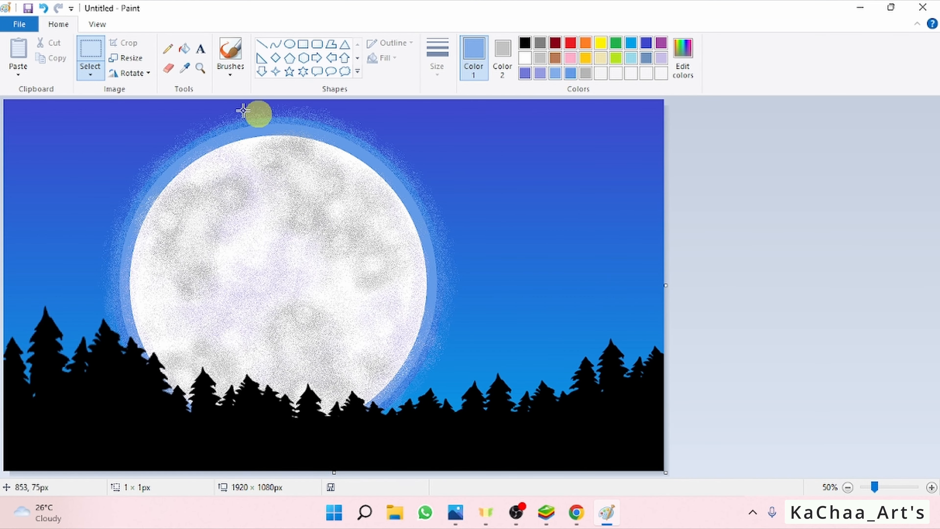
left_click(185, 51)
left_click(148, 440)
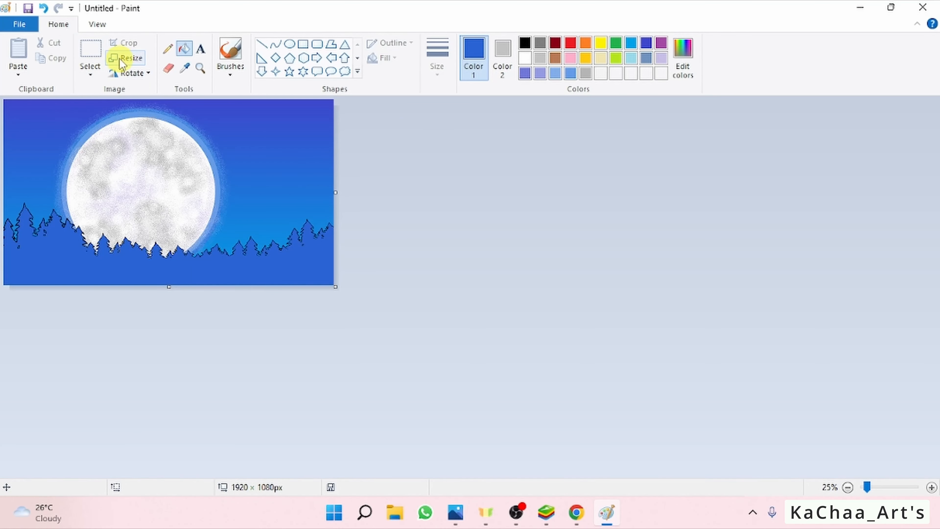
left_click(241, 205)
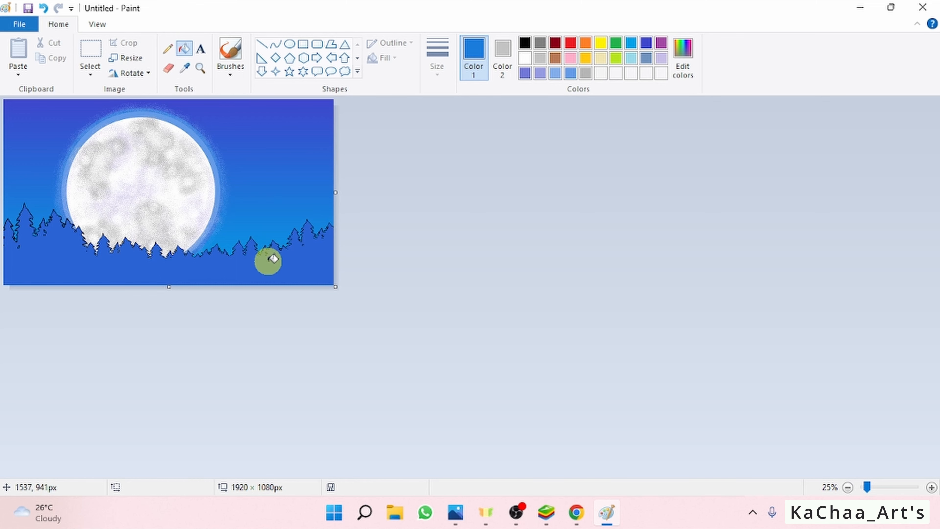
left_click(266, 259)
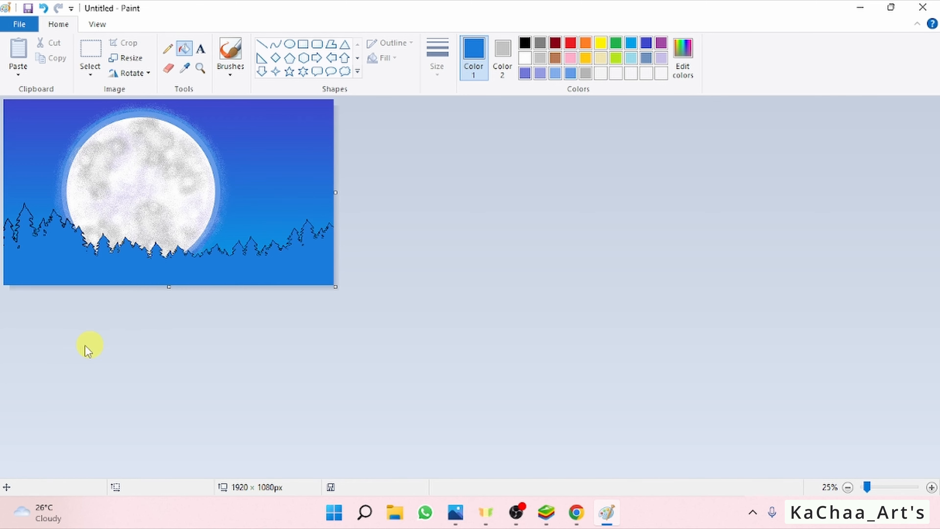
left_click(932, 487)
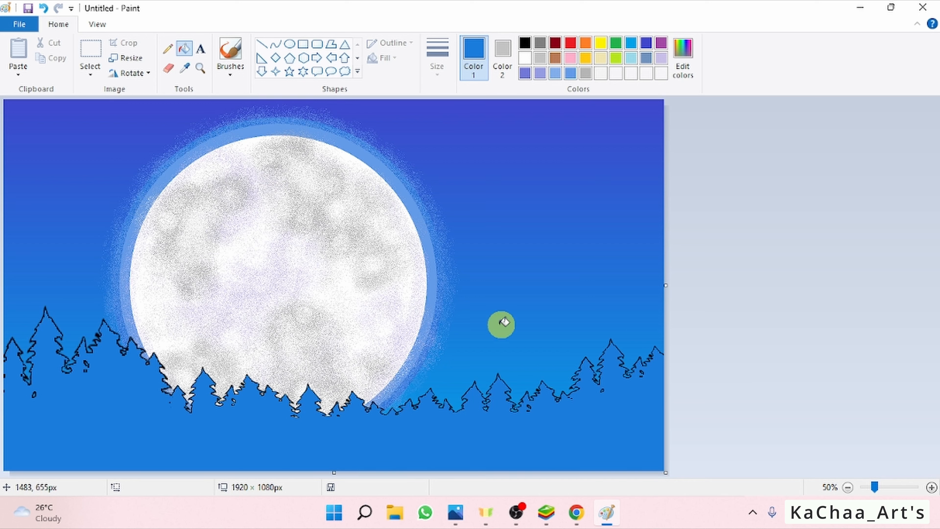
Brush a wavy black ground line across the full width below the trees and fill the area beneath it with black.
left_click(230, 52)
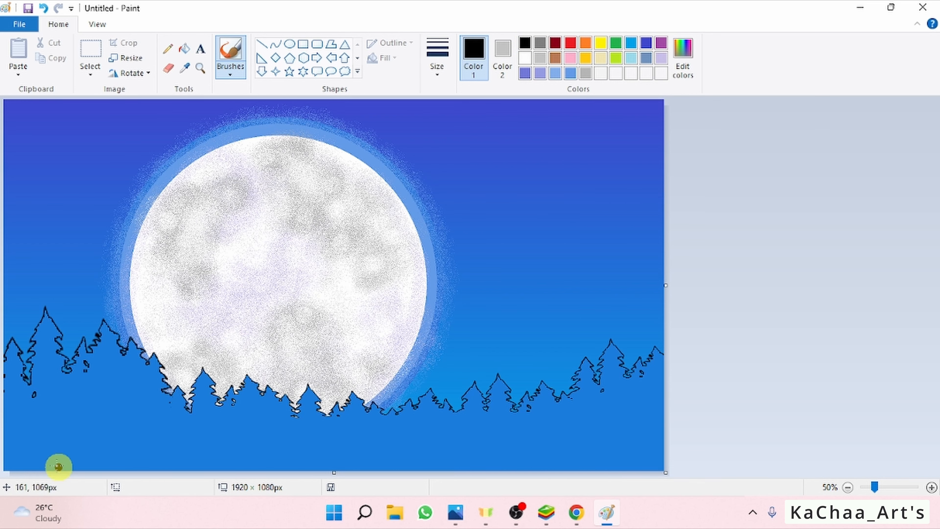
mouse_move(6, 432)
left_mouse_down()
mouse_move(689, 429)
mouse_move(472, 464)
left_mouse_up()
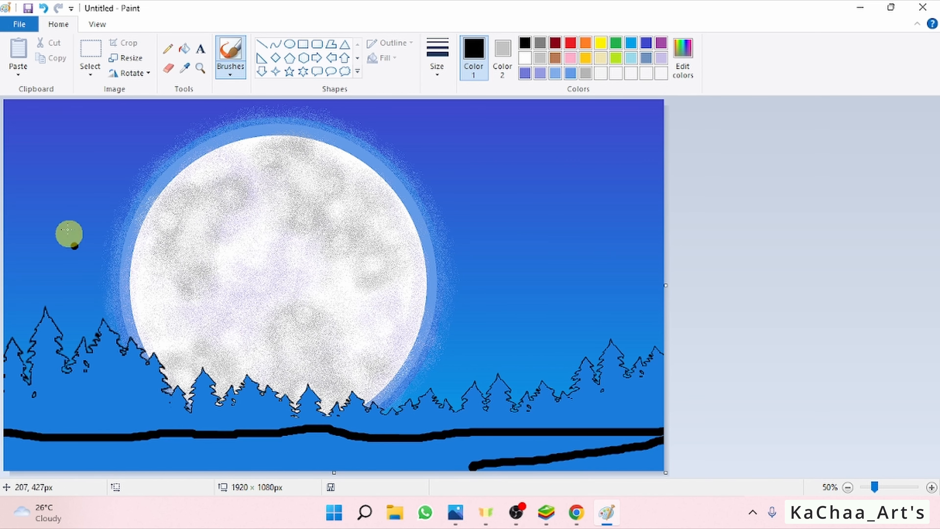
left_click(185, 49)
left_click(275, 444)
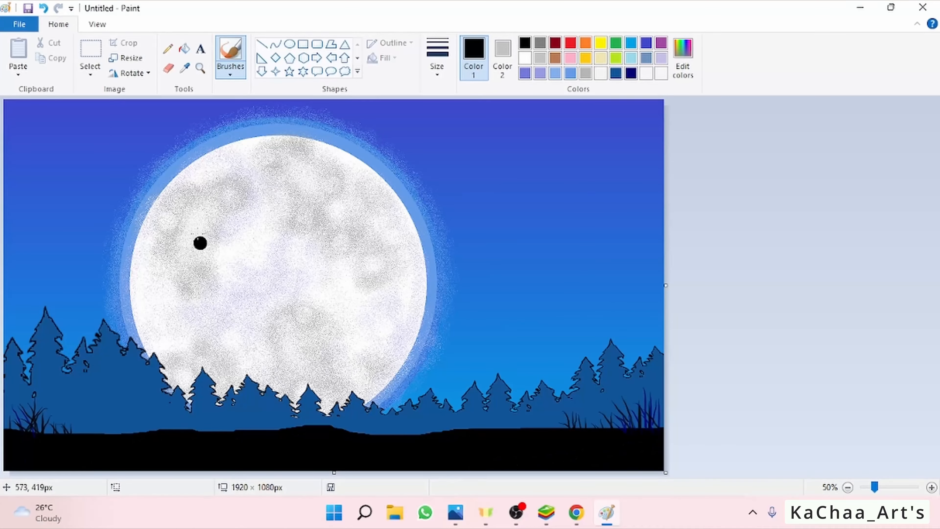
Paint a black silhouette of a helmeted cyclist riding a bicycle along the ground in front of the moon's lower part.
left_click(232, 71)
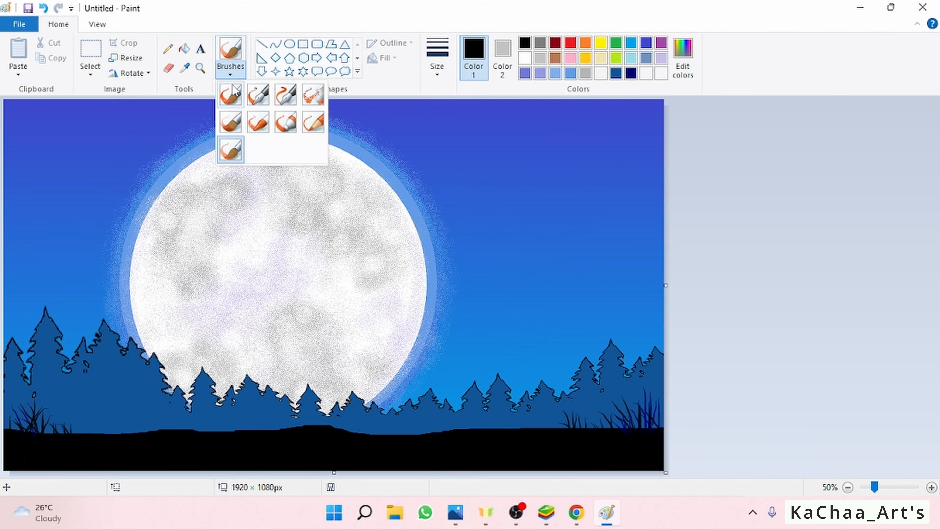
left_click(230, 95)
left_click(440, 76)
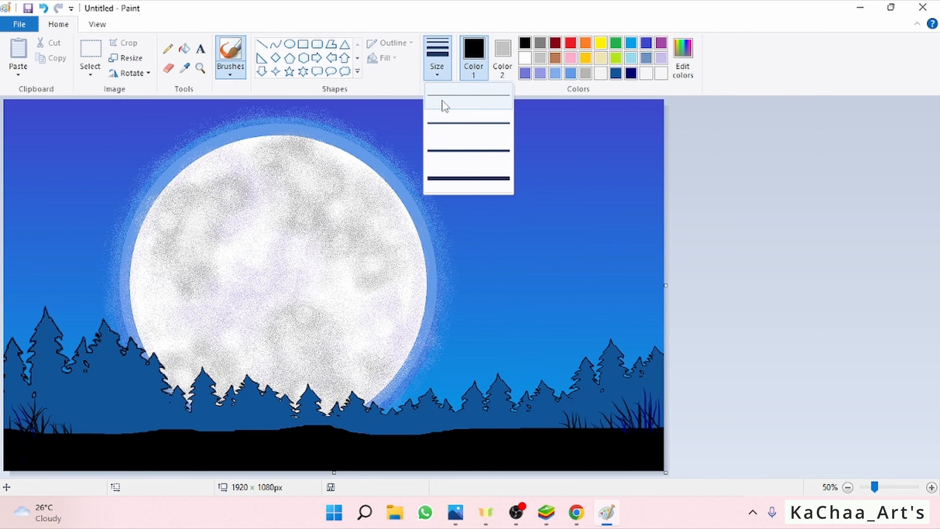
left_click(446, 174)
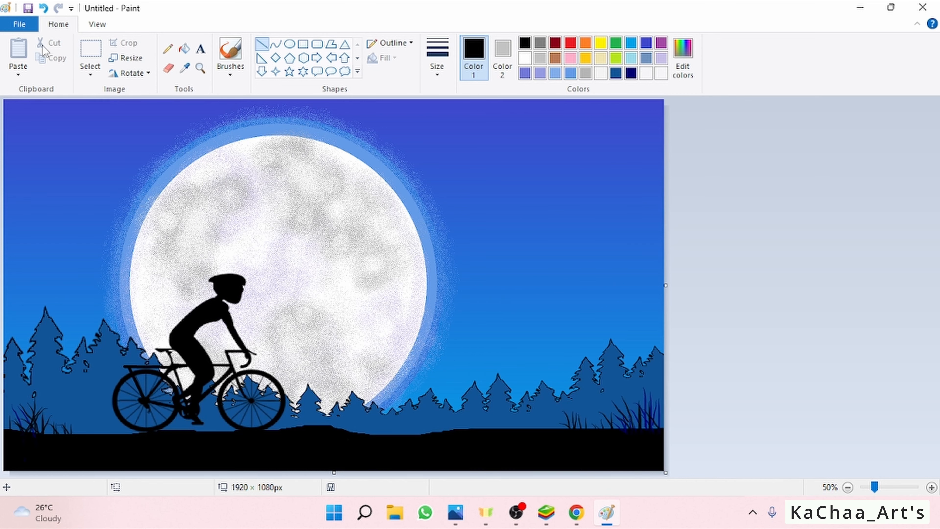
left_click(43, 8)
Airbrush small white speckle clusters across the open sky on both sides of the moon.
left_click(233, 72)
left_click(313, 95)
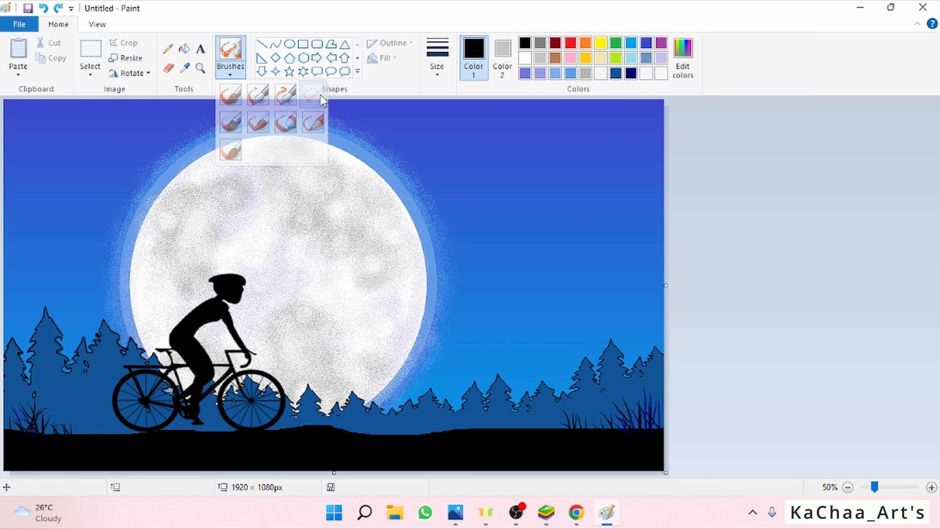
left_click(525, 58)
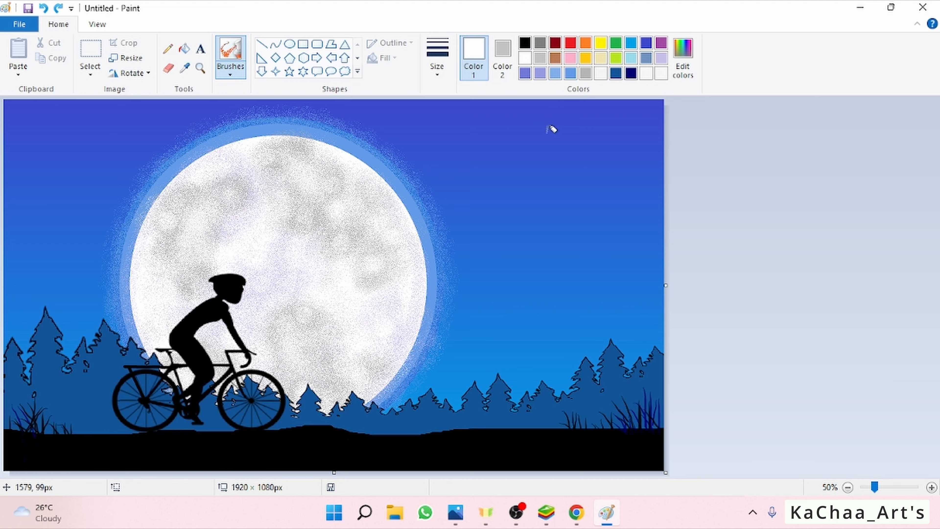
left_click(541, 141)
left_click(622, 128)
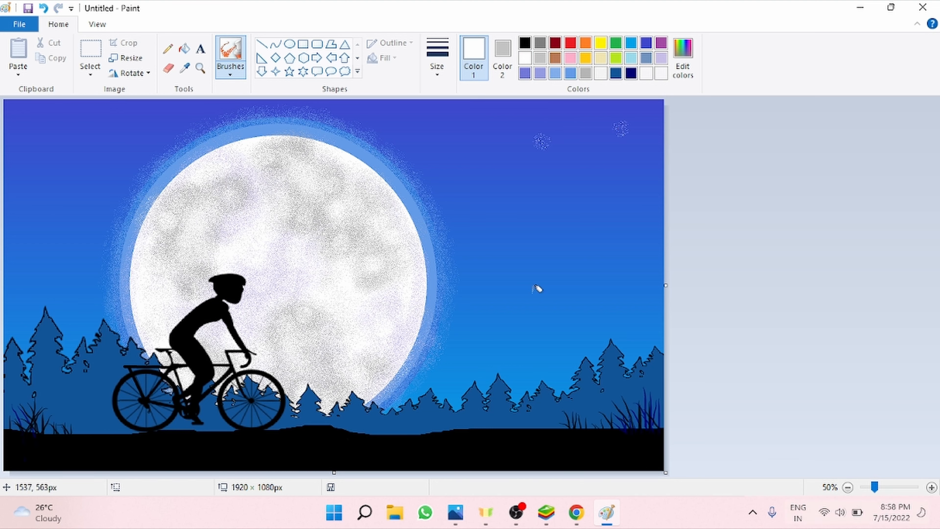
left_click(518, 283)
left_click(627, 264)
left_click(464, 161)
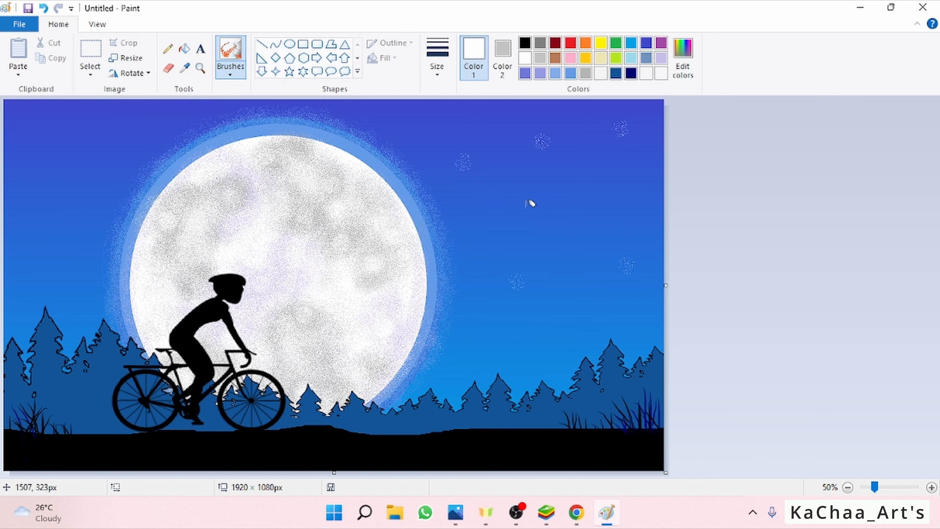
left_click(533, 204)
left_click(134, 116)
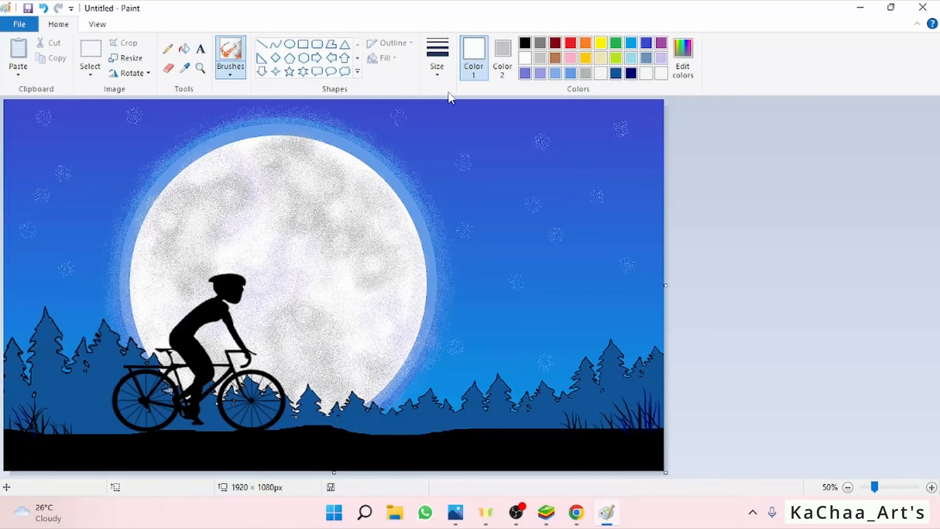
left_click(475, 109)
Set the four-point star shape to no outline, testing it on a star about 45 × 57 px and undoing that star.
left_click(276, 73)
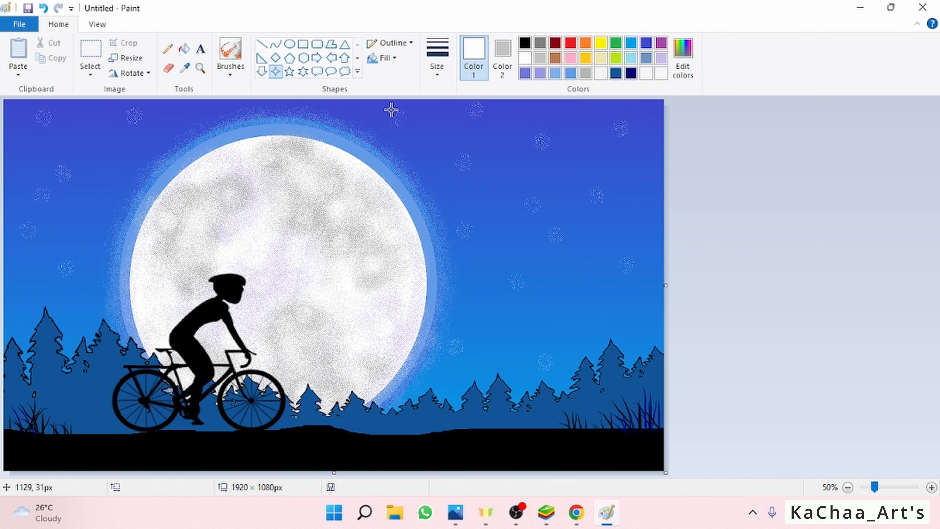
left_click_drag(390, 109, 406, 128)
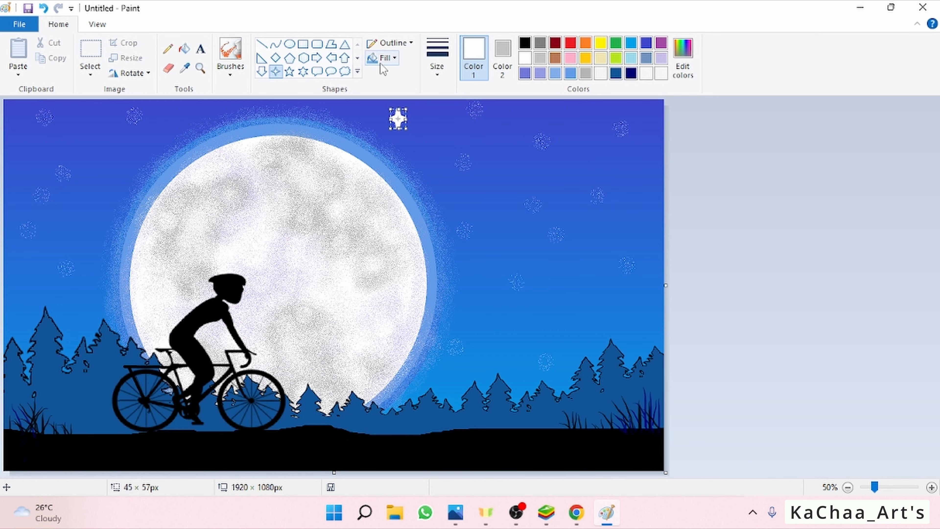
left_click(381, 60)
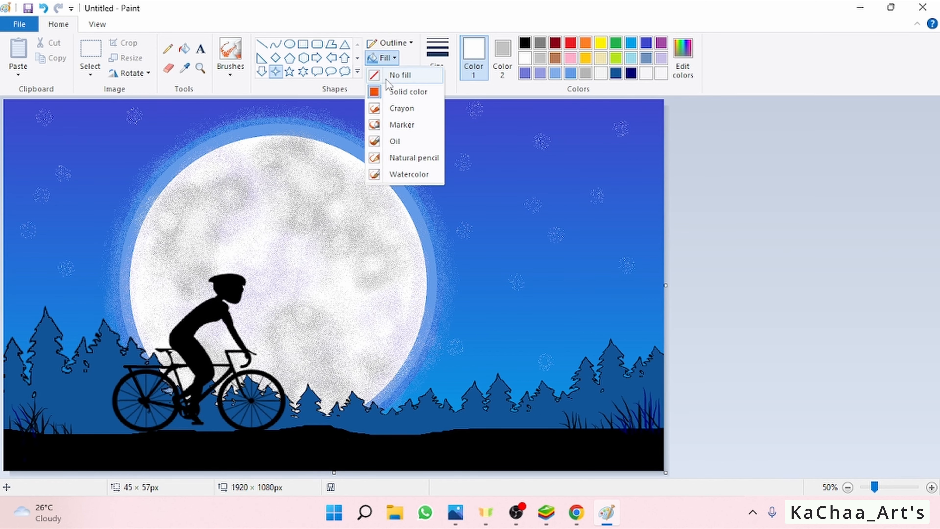
left_click(393, 43)
left_click(400, 77)
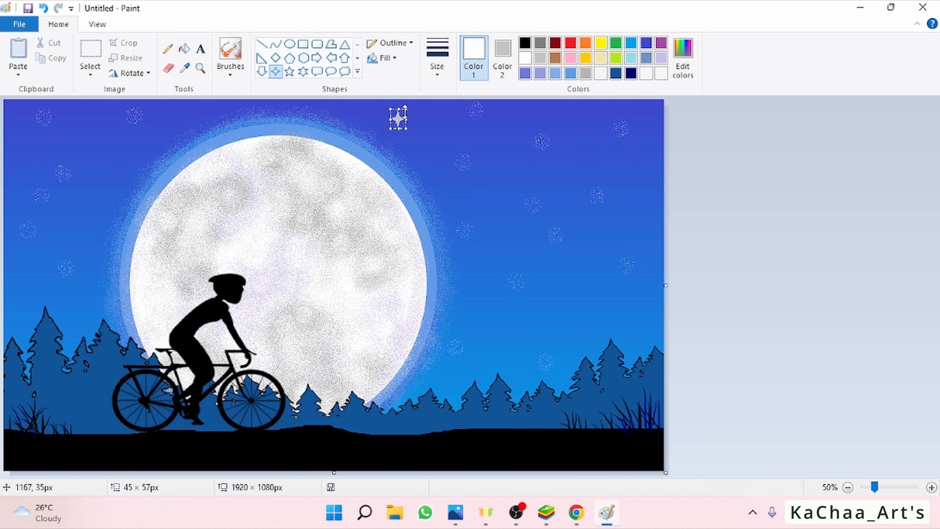
left_click(44, 8)
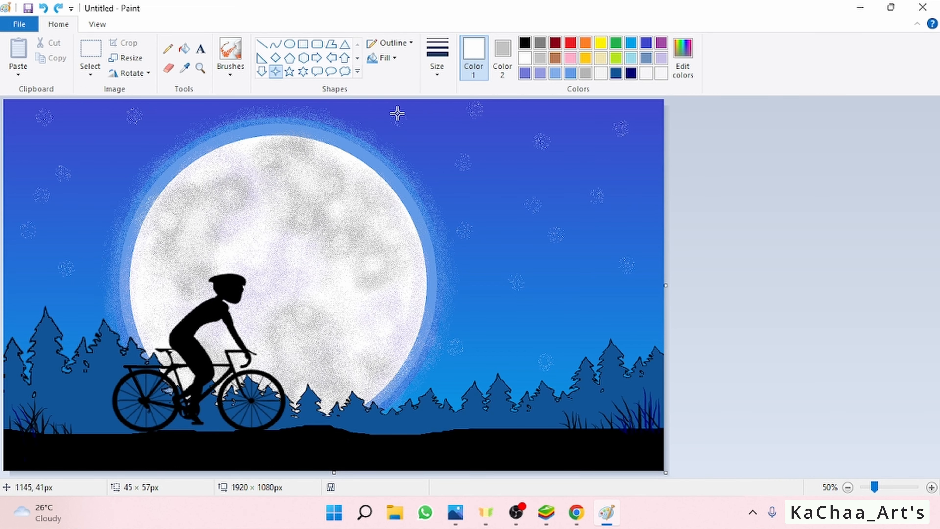
Draw a four-point star about 27 × 37 px on the speckle near the moon's upper-right edge and set its fill color to white.
left_click_drag(395, 113, 405, 125)
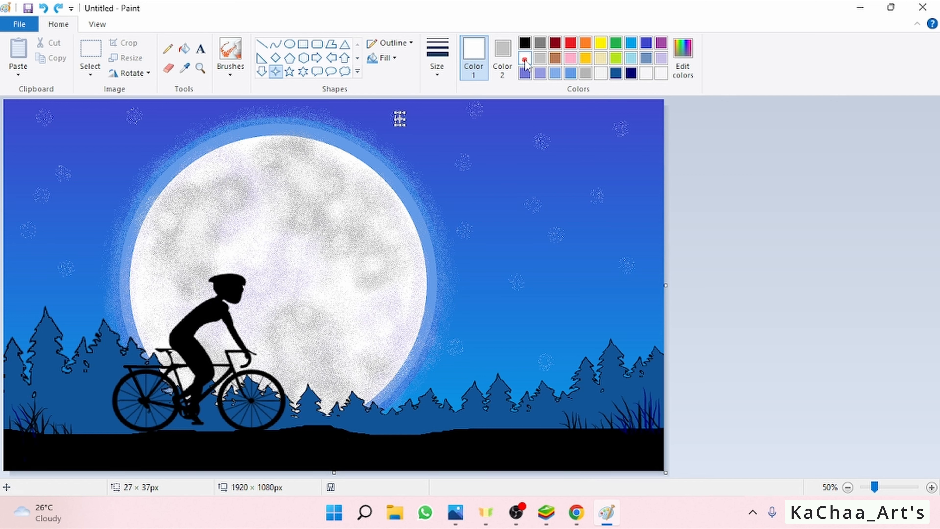
left_click(502, 56)
left_click(525, 58)
left_click(475, 114)
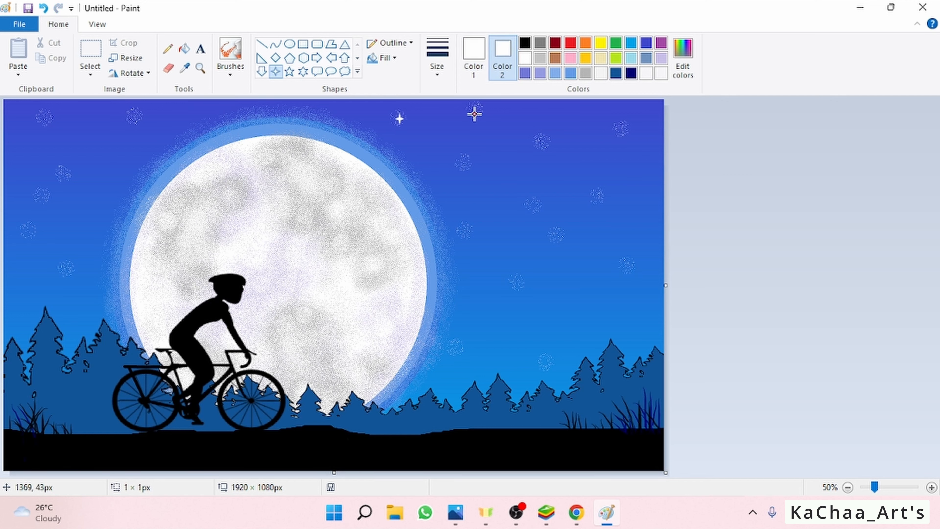
Draw white four-point stars about 21 to 43 px wide on the speckle clusters and open sky to the right of the moon.
left_click_drag(470, 103, 477, 115)
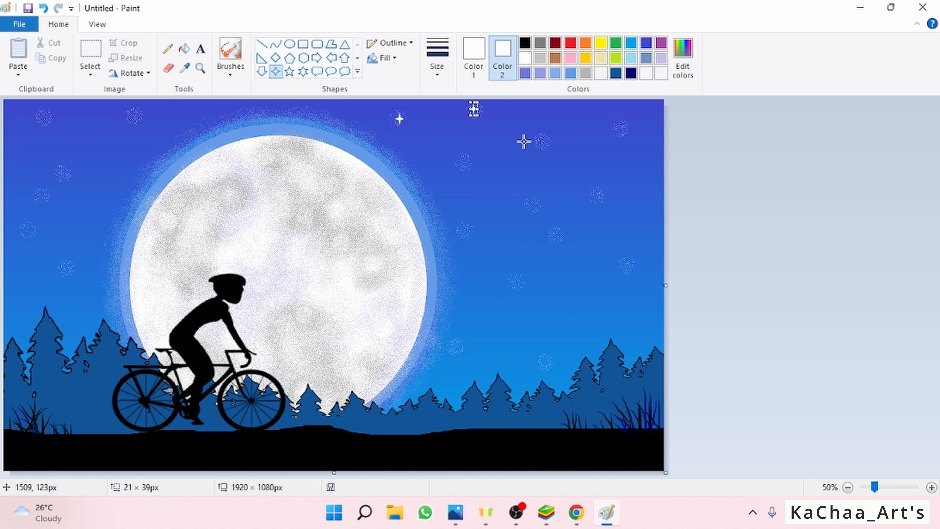
left_click(537, 136)
left_click_drag(530, 200, 544, 214)
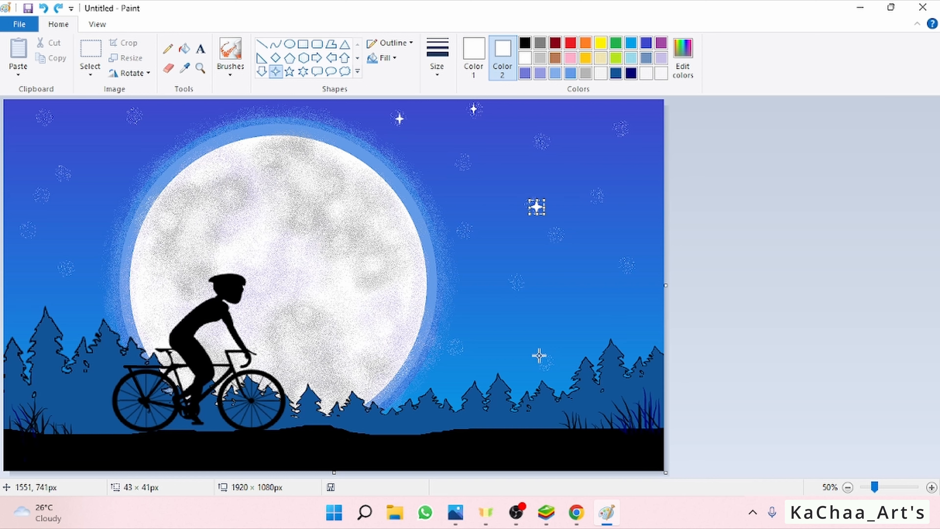
left_click_drag(541, 355, 554, 371)
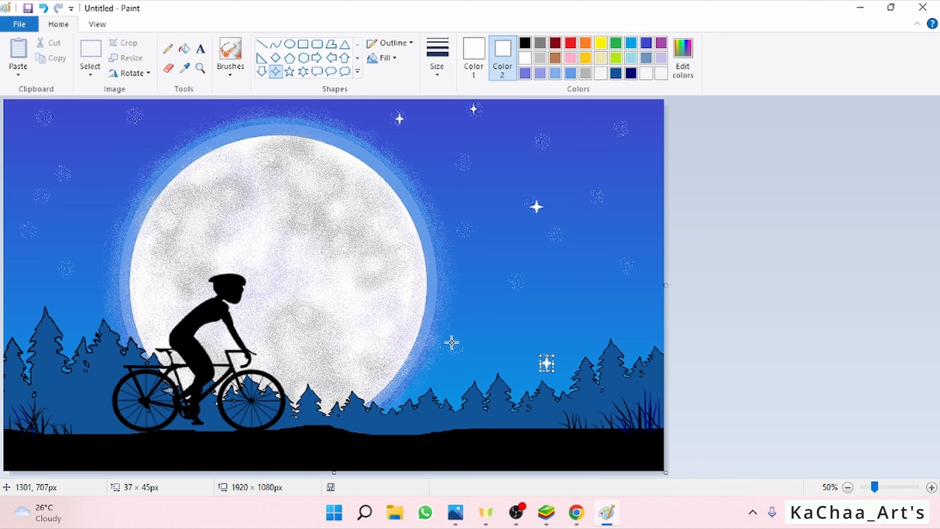
left_click_drag(451, 342, 462, 350)
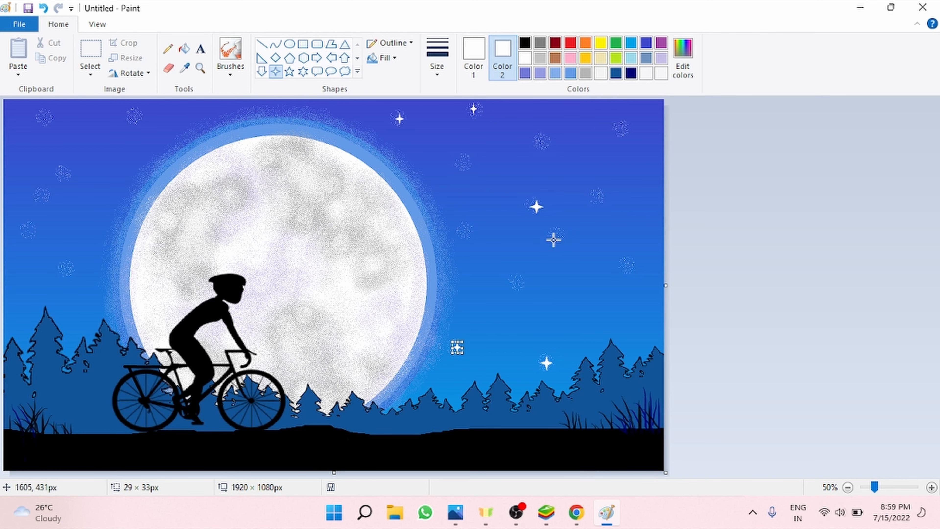
left_click_drag(618, 124, 625, 132)
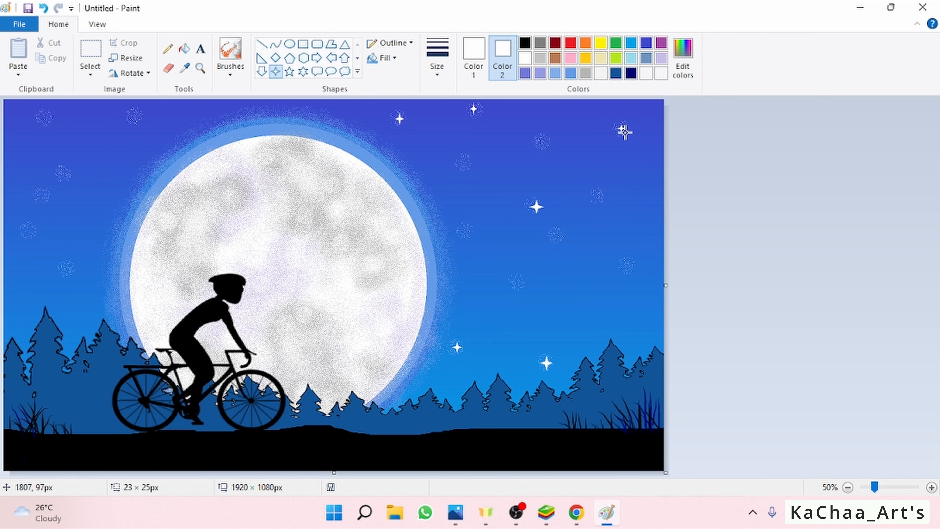
left_click_drag(625, 262, 632, 269)
left_click_drag(512, 280, 522, 288)
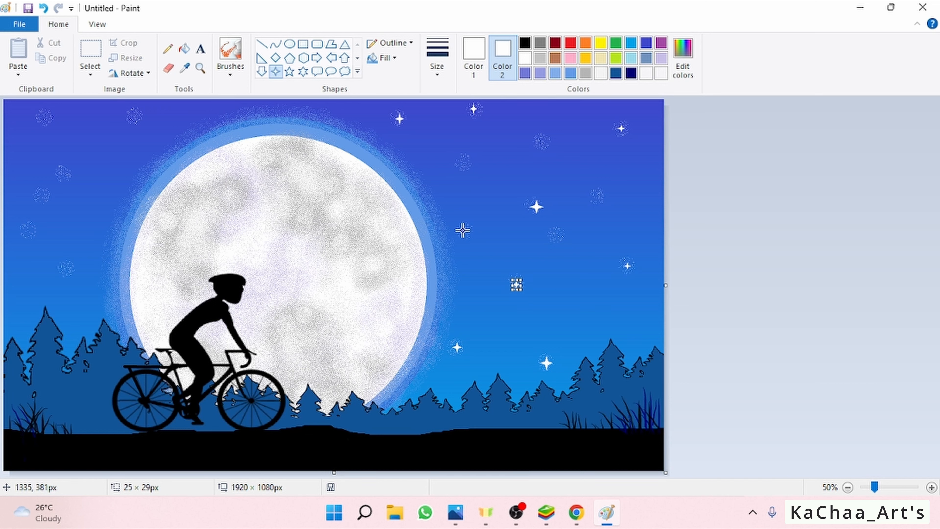
left_click_drag(460, 226, 470, 235)
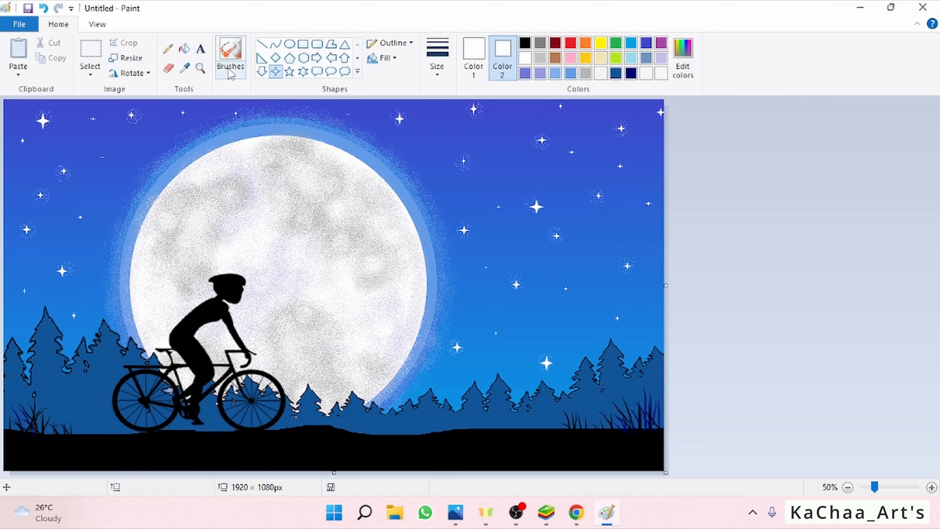
Switch to the basic round brush and set the primary color to black.
left_click(230, 72)
left_click(231, 95)
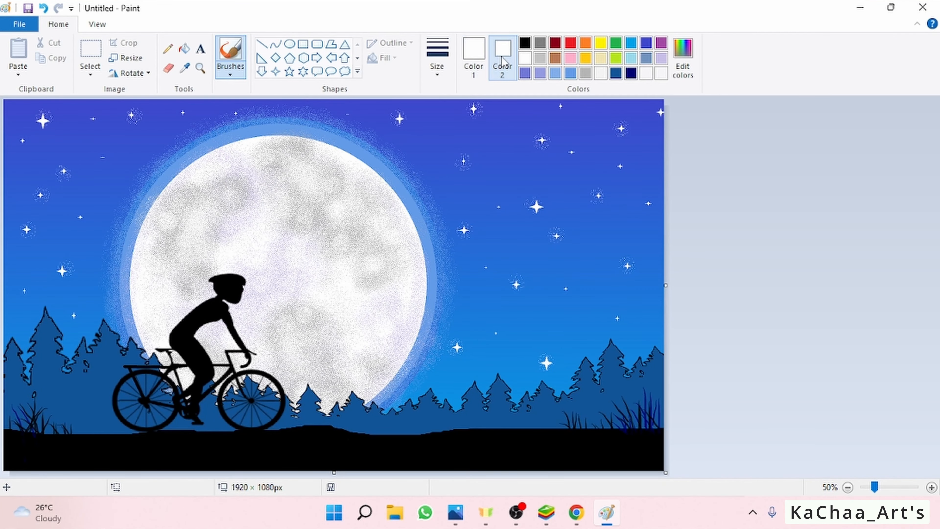
left_click(474, 56)
left_click(525, 43)
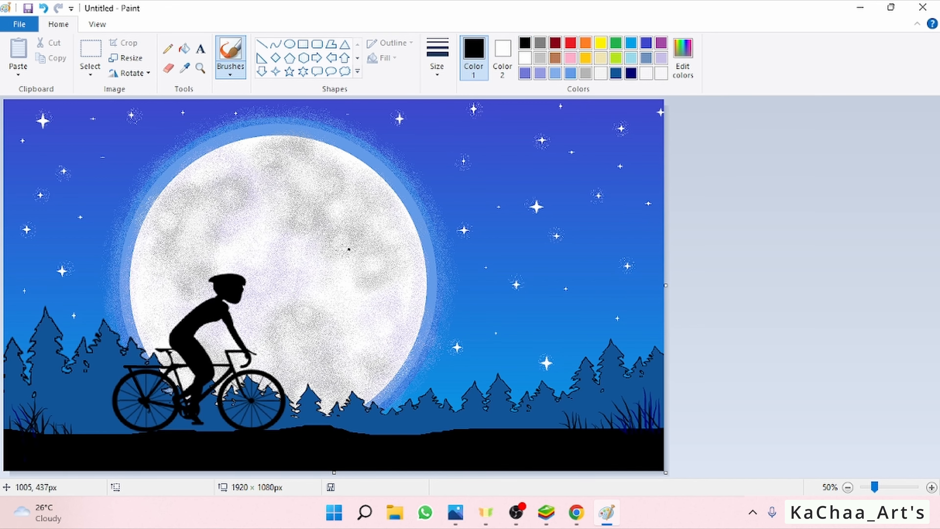